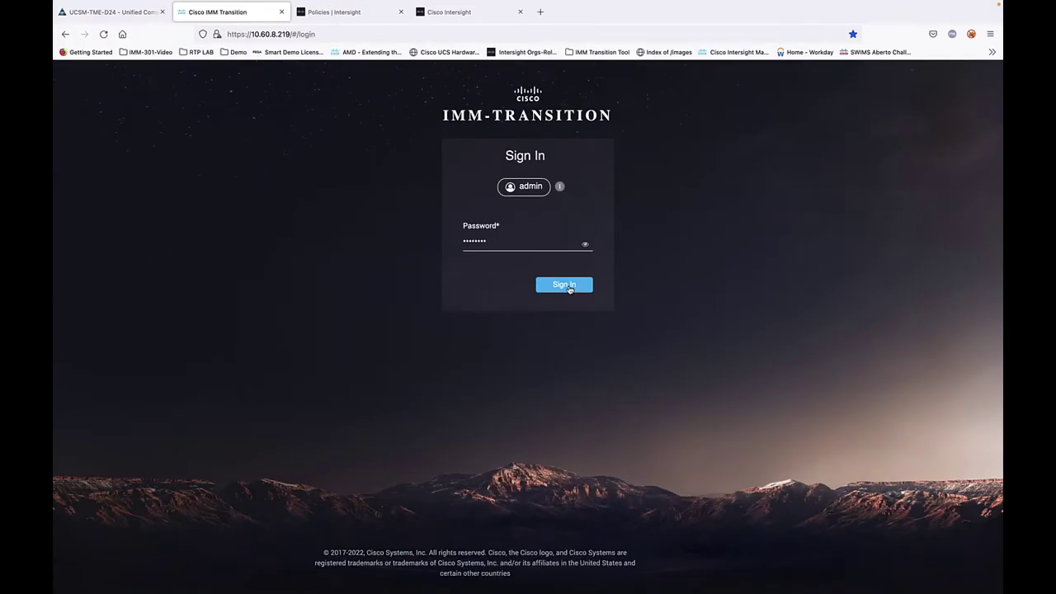
Step: Sign in to the transition tool and check the servers in UCS Manager
{"action": "left_click", "coordinate": [567, 285]}
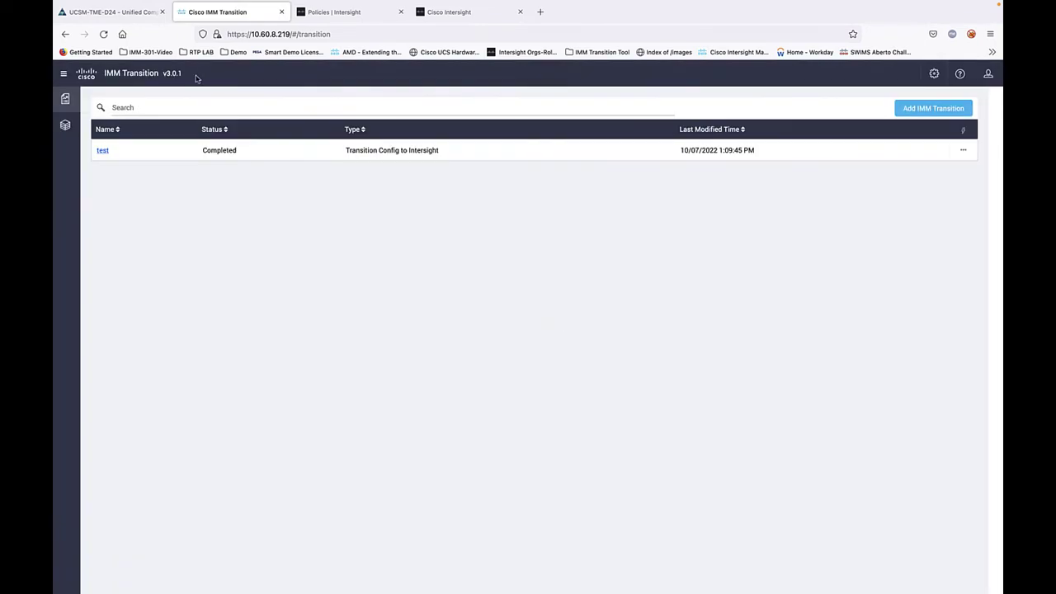
{"action": "left_click", "coordinate": [125, 12]}
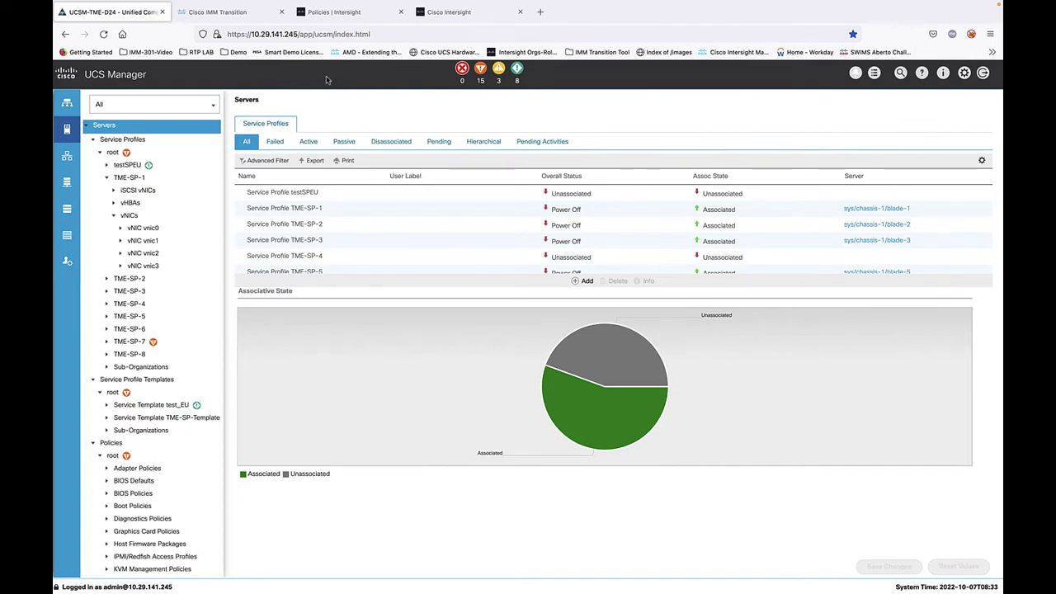
Step: Confirm the SaaS Intersight account has no policies or pools
{"action": "left_click", "coordinate": [247, 15]}
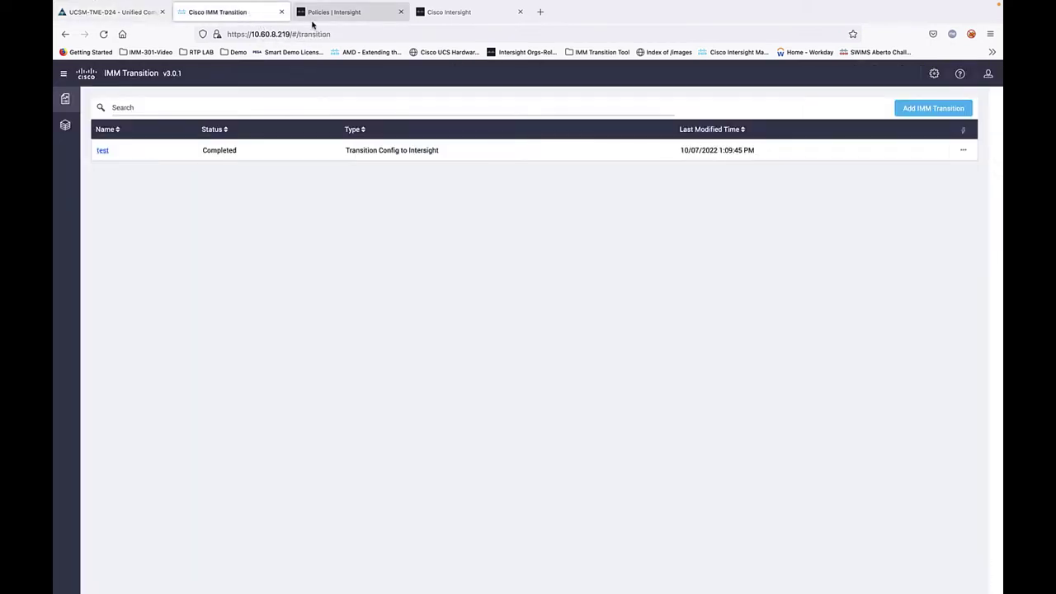
{"action": "left_click", "coordinate": [336, 14]}
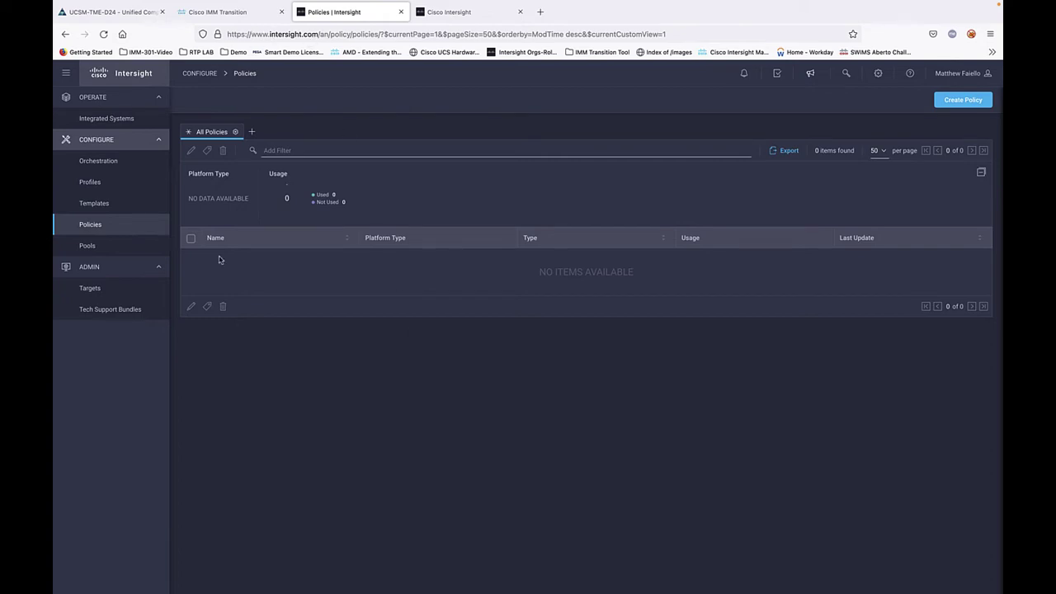
{"action": "left_click", "coordinate": [88, 247]}
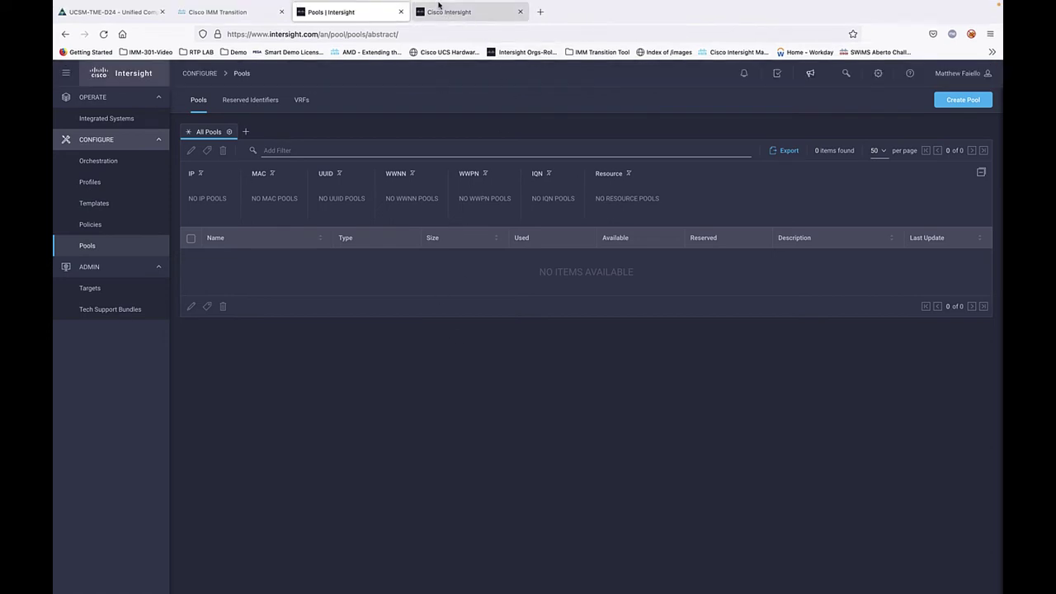
Step: Sign in to the on-prem Intersight appliance as admin with its password
{"action": "left_click", "coordinate": [448, 14]}
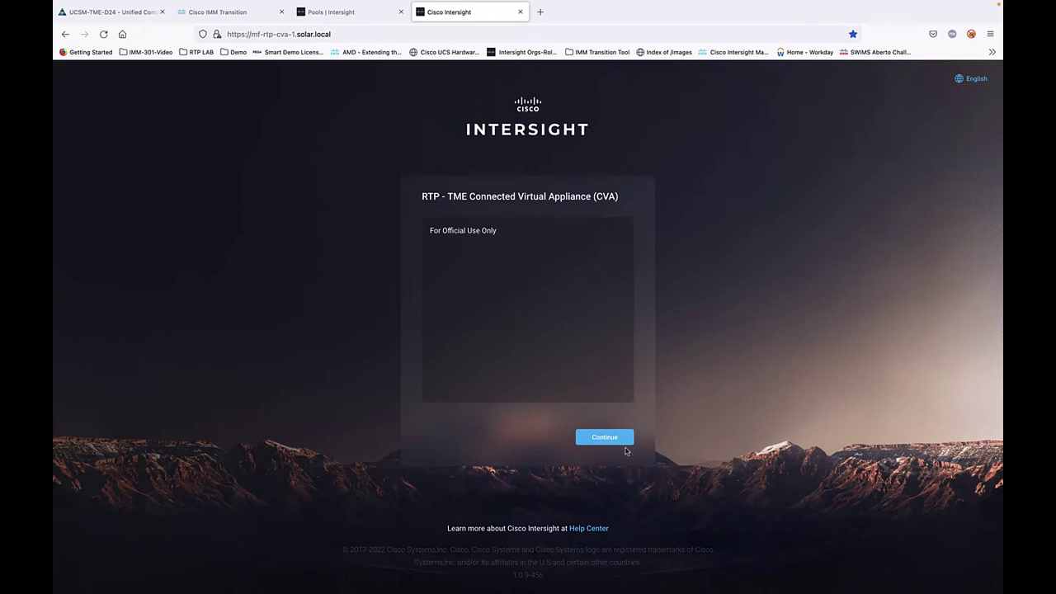
{"action": "left_click", "coordinate": [607, 436]}
{"action": "left_click", "coordinate": [499, 295]}
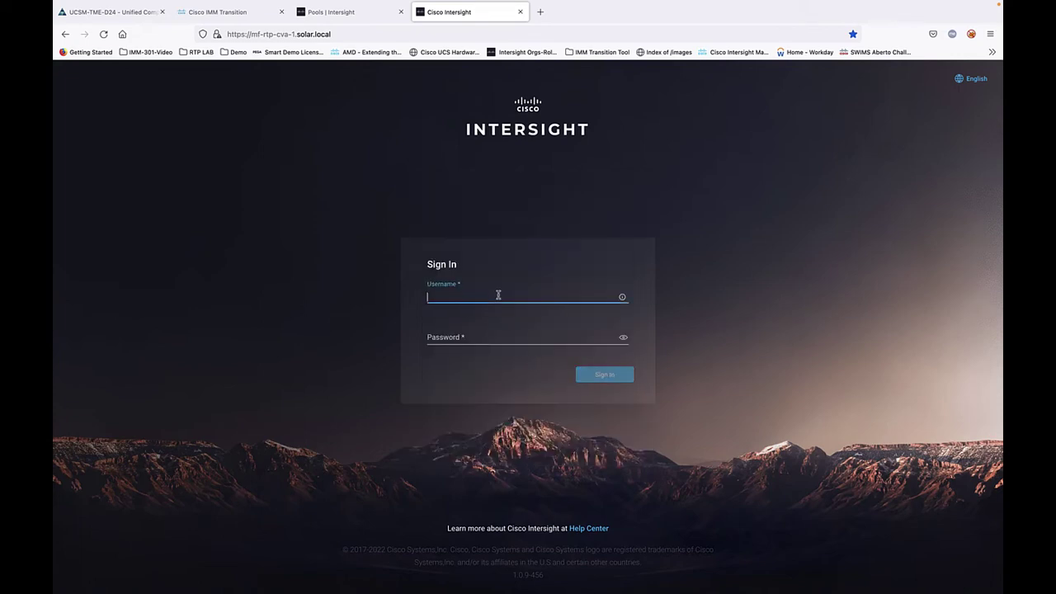
{"action": "type", "text": "admin"}
{"action": "left_click", "coordinate": [510, 333]}
{"action": "type", "text": "********"}
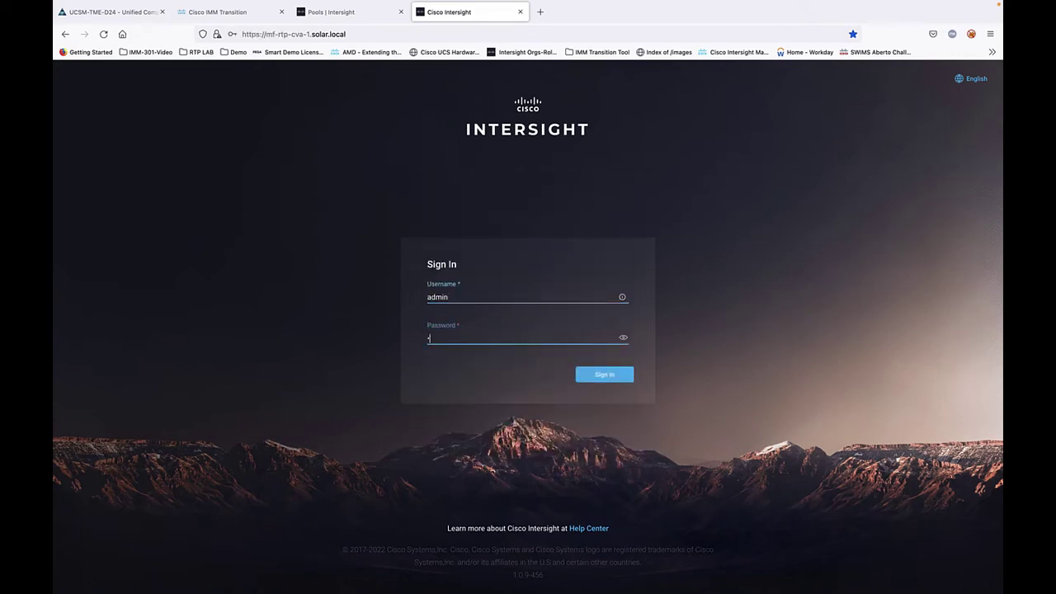
{"action": "key", "text": "Return"}
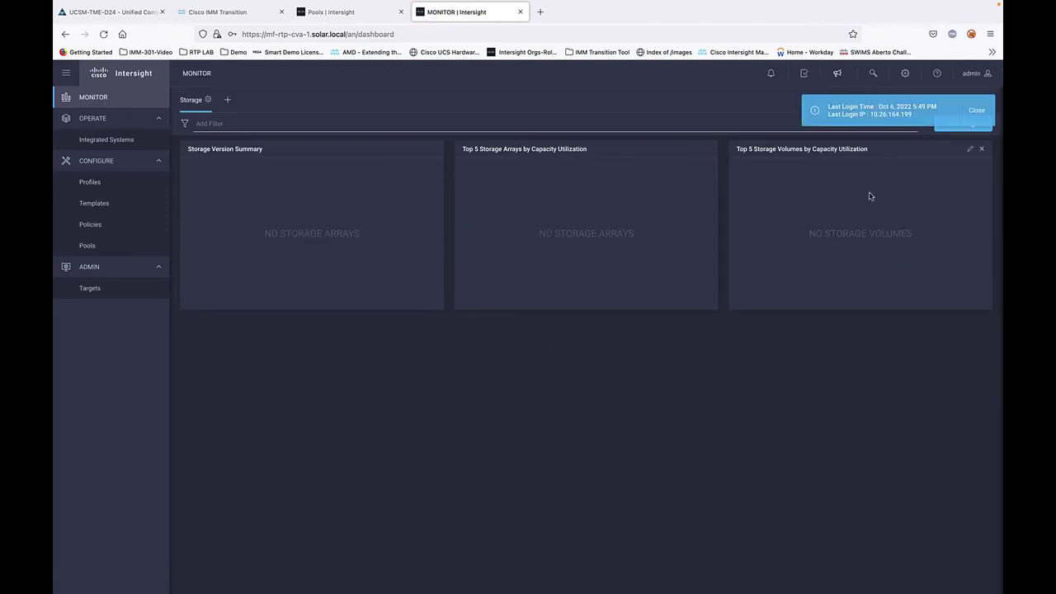
Step: Confirm the appliance also has no pools or policies
{"action": "left_click", "coordinate": [978, 113]}
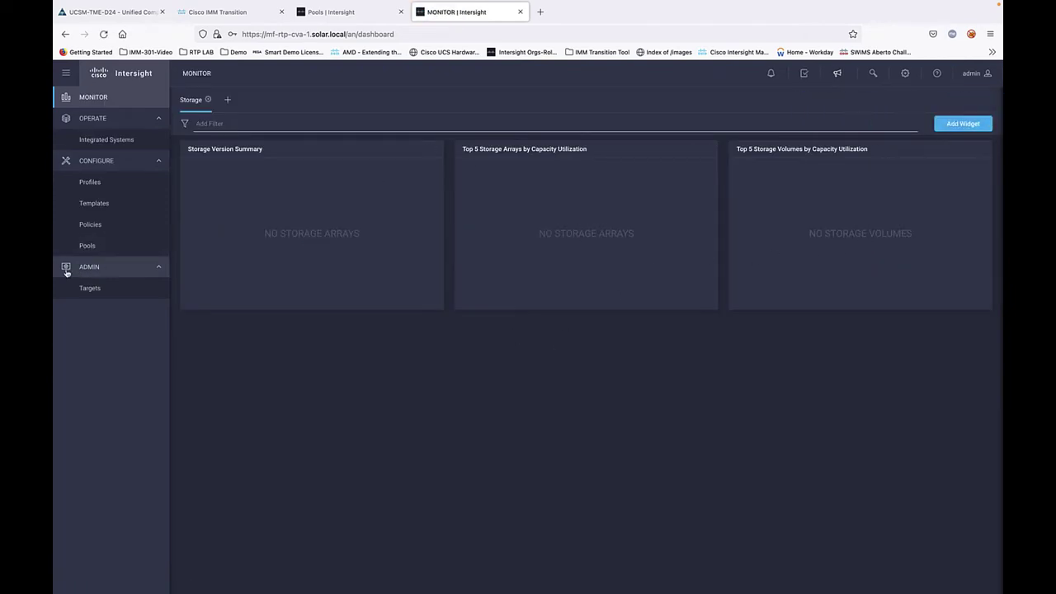
{"action": "left_click", "coordinate": [86, 245]}
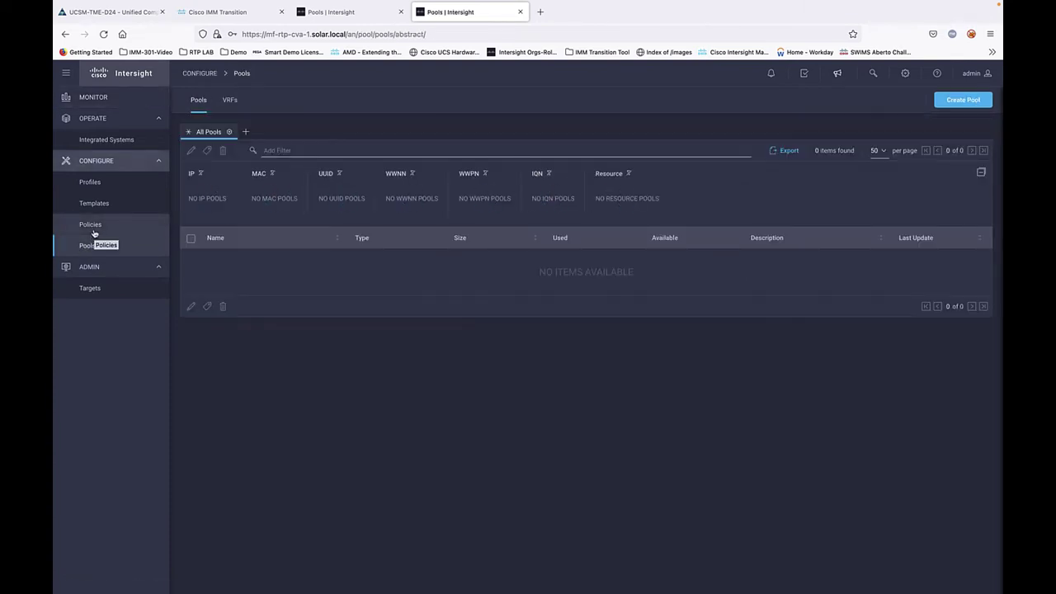
{"action": "left_click", "coordinate": [94, 231]}
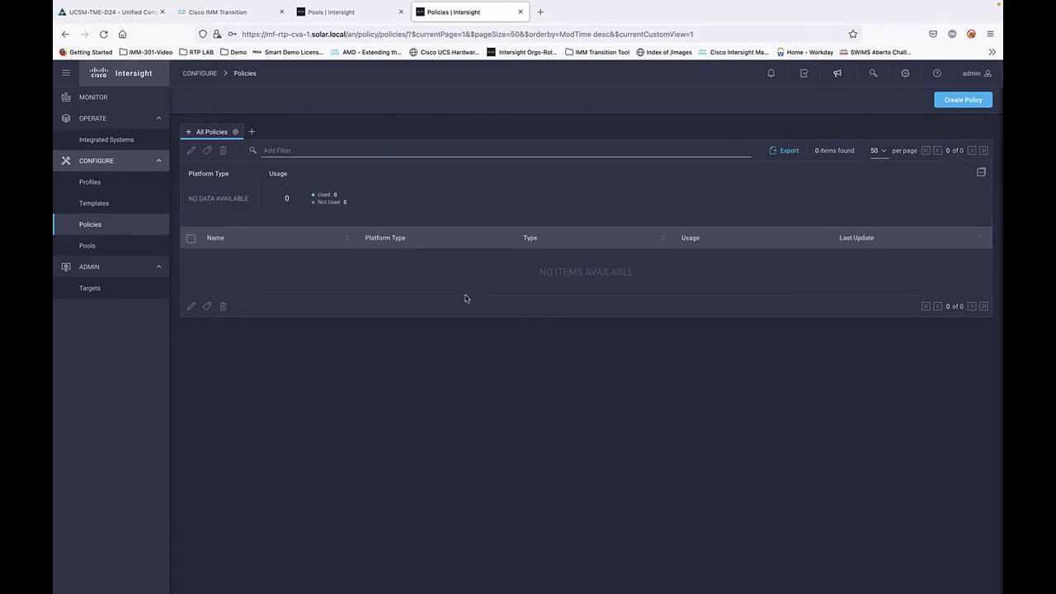
{"action": "left_click", "coordinate": [213, 15]}
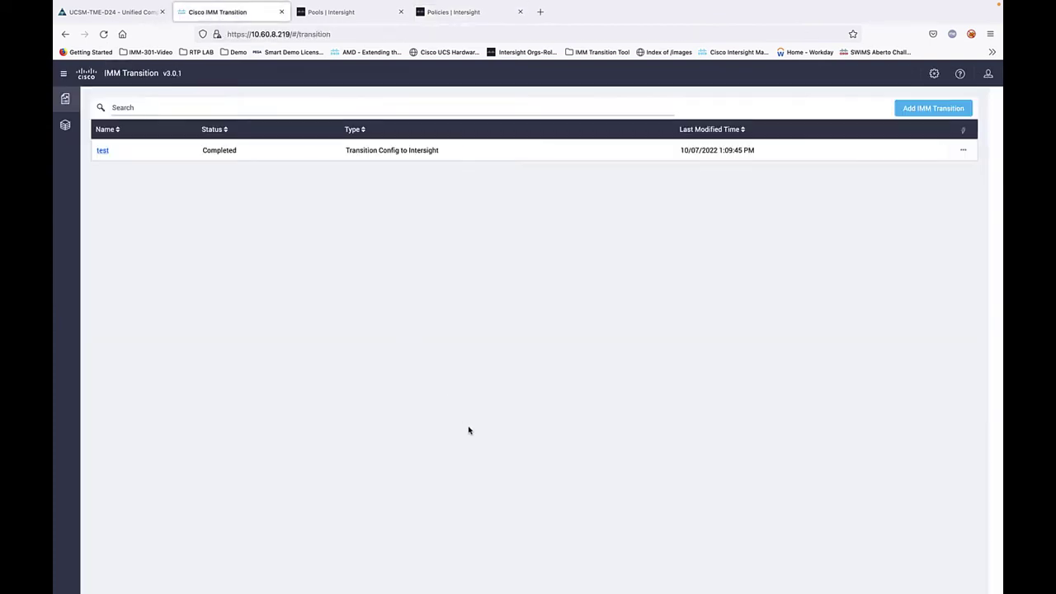
Step: View the tool's proxy settings and close them without changes
{"action": "left_click", "coordinate": [931, 80]}
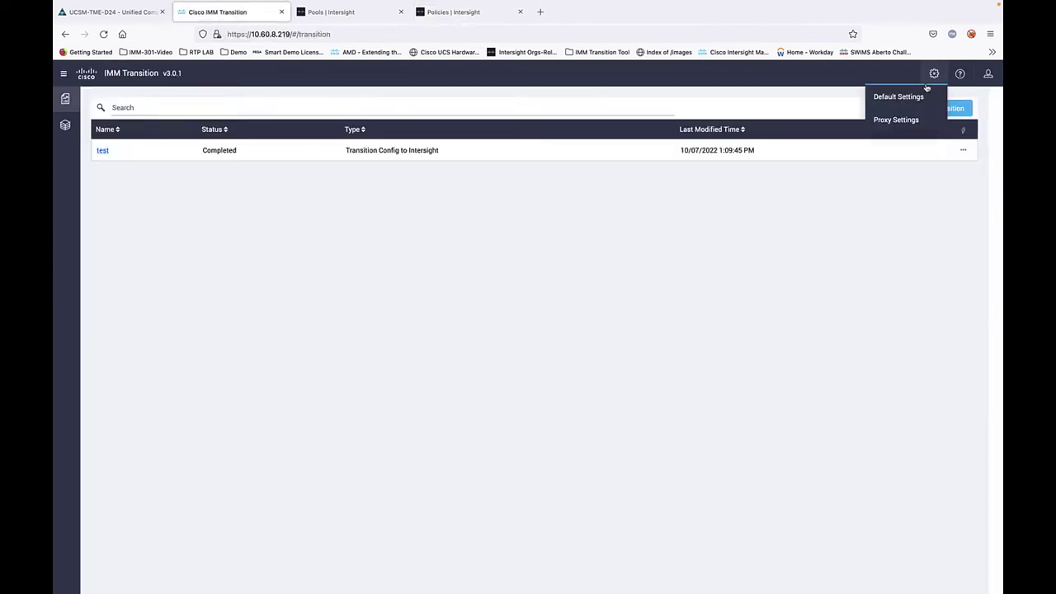
{"action": "left_click", "coordinate": [907, 120]}
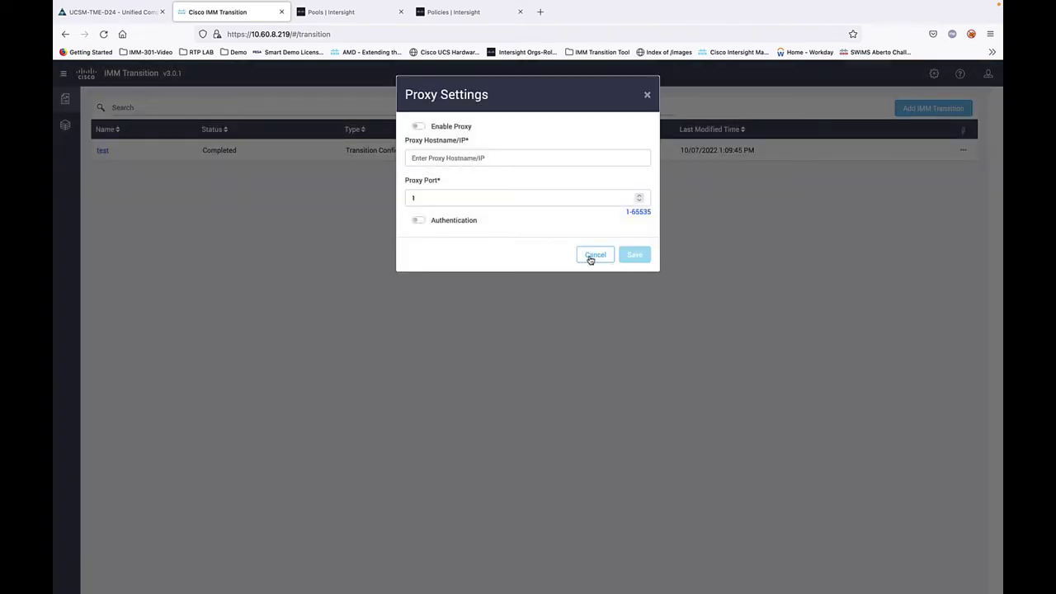
{"action": "left_click", "coordinate": [592, 256]}
Step: Set new default passwords for converted policies and iSCSI Mutual CHAP, then save
{"action": "left_click", "coordinate": [930, 73]}
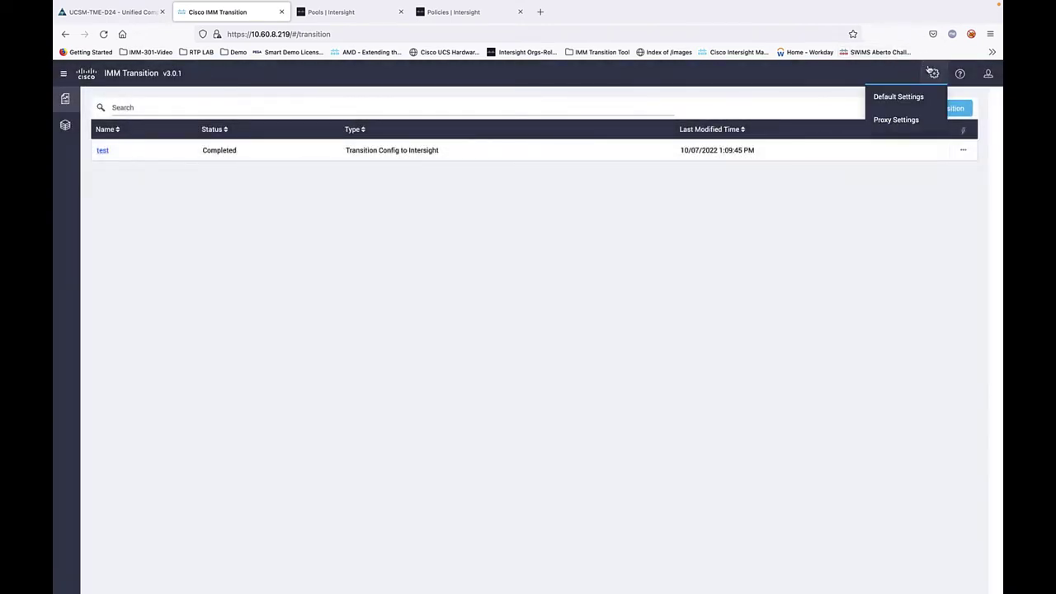
{"action": "left_click", "coordinate": [915, 96]}
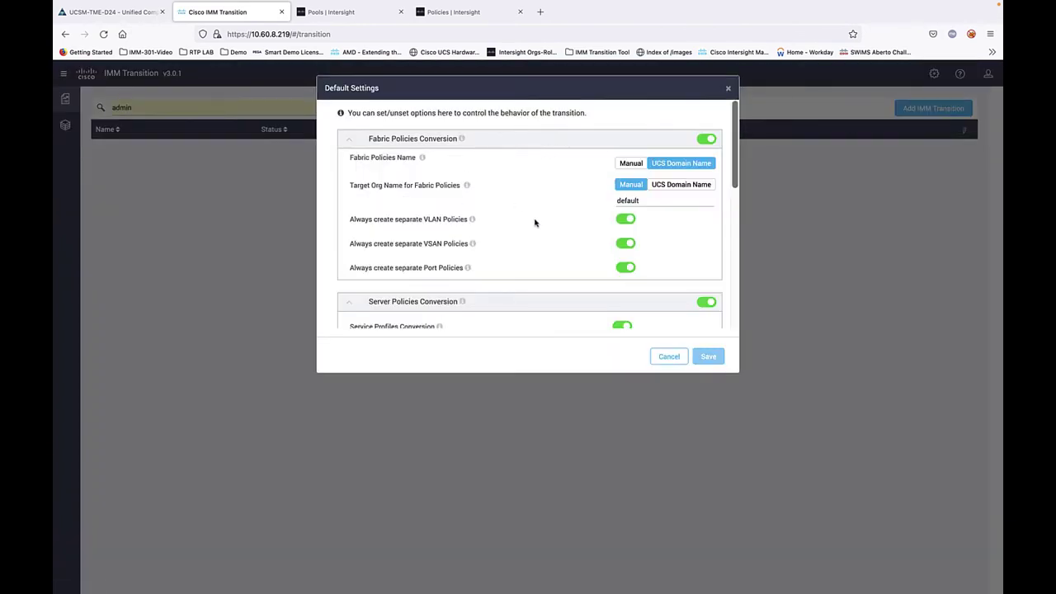
{"action": "scroll", "coordinate": [534, 222], "scroll_direction": "down", "scroll_amount": 3}
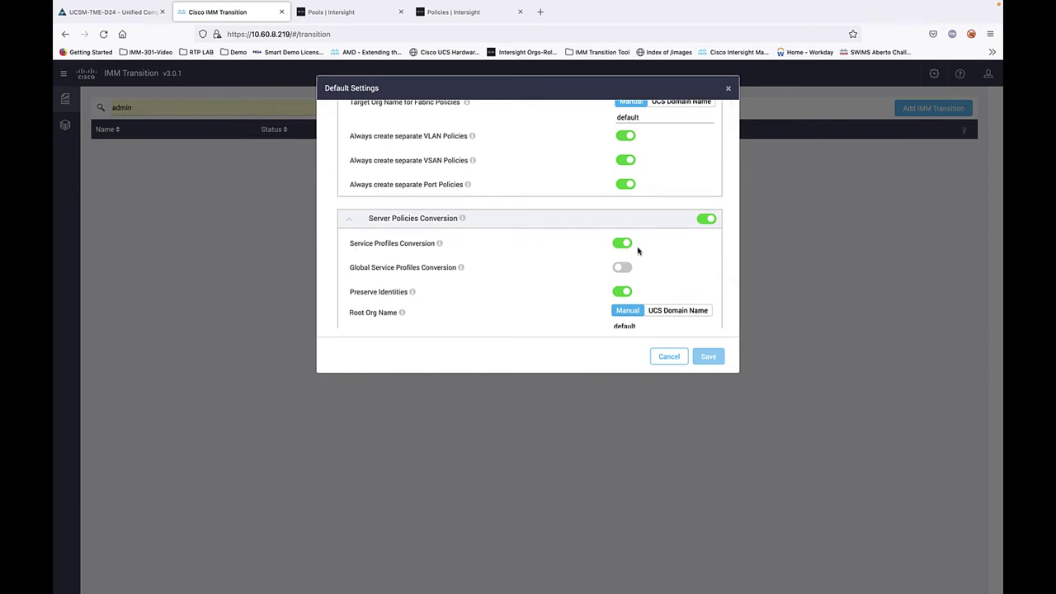
{"action": "scroll", "coordinate": [638, 250], "scroll_direction": "down", "scroll_amount": 4}
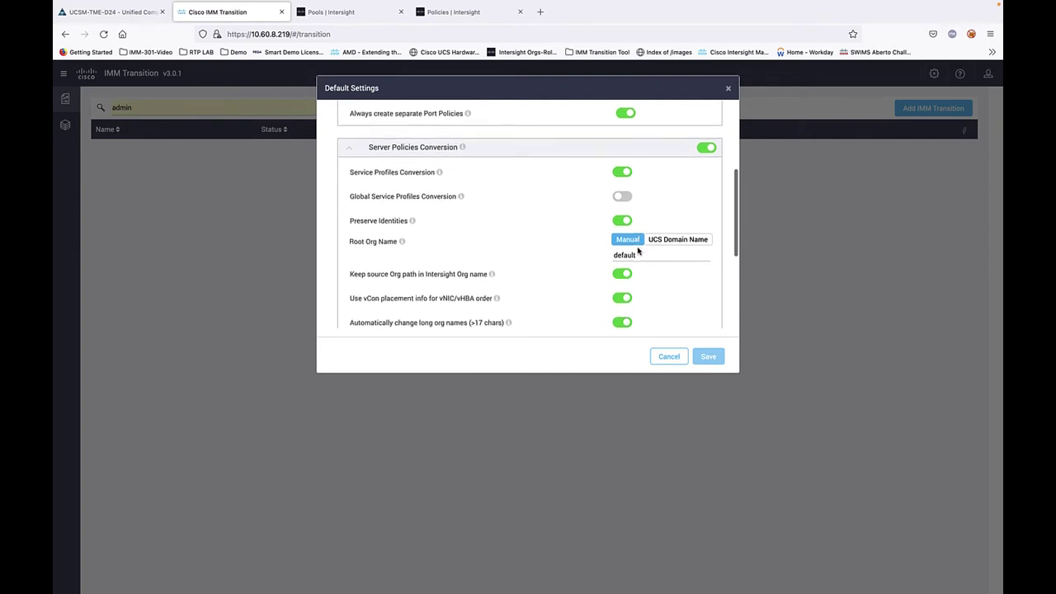
{"action": "scroll", "coordinate": [638, 248], "scroll_direction": "down", "scroll_amount": 7}
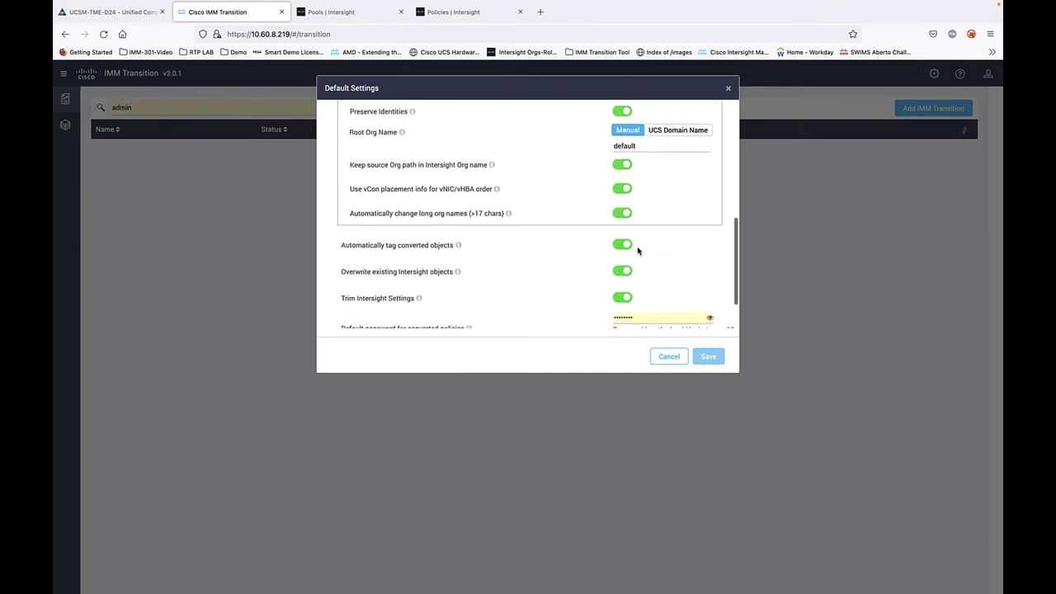
{"action": "left_click_drag", "start_coordinate": [640, 265], "coordinate": [581, 265]}
{"action": "type", "text": "•••••"}
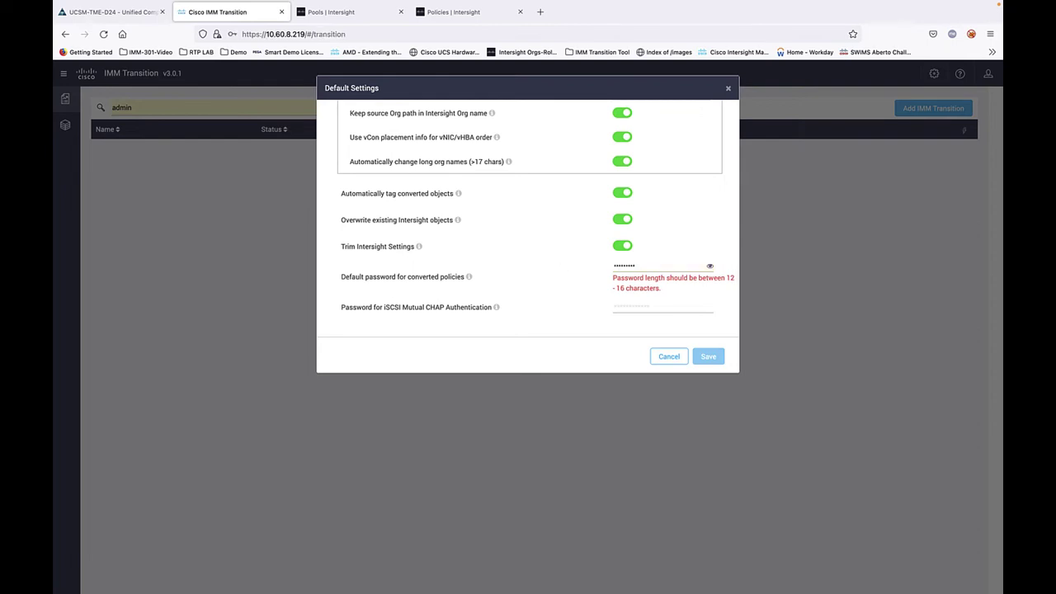
{"action": "type", "text": "•••••••"}
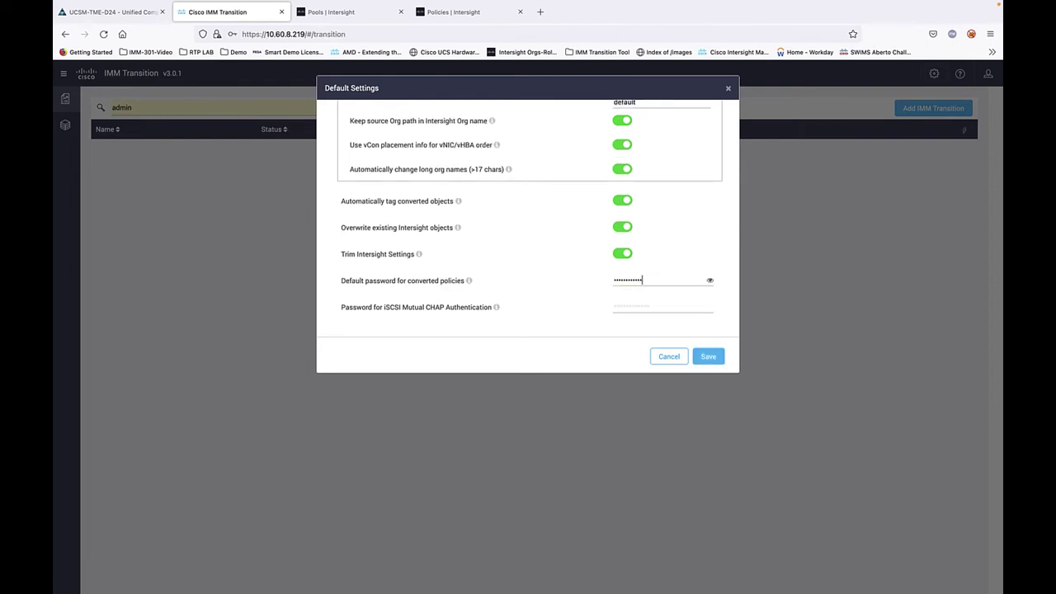
{"action": "left_click", "coordinate": [621, 306]}
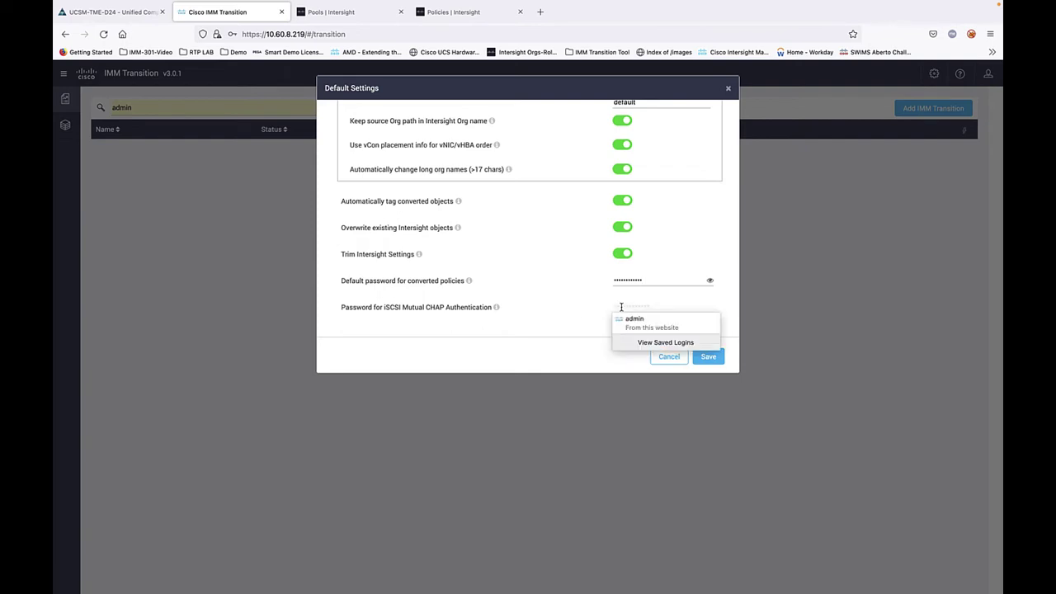
{"action": "type", "text": "••••••••"}
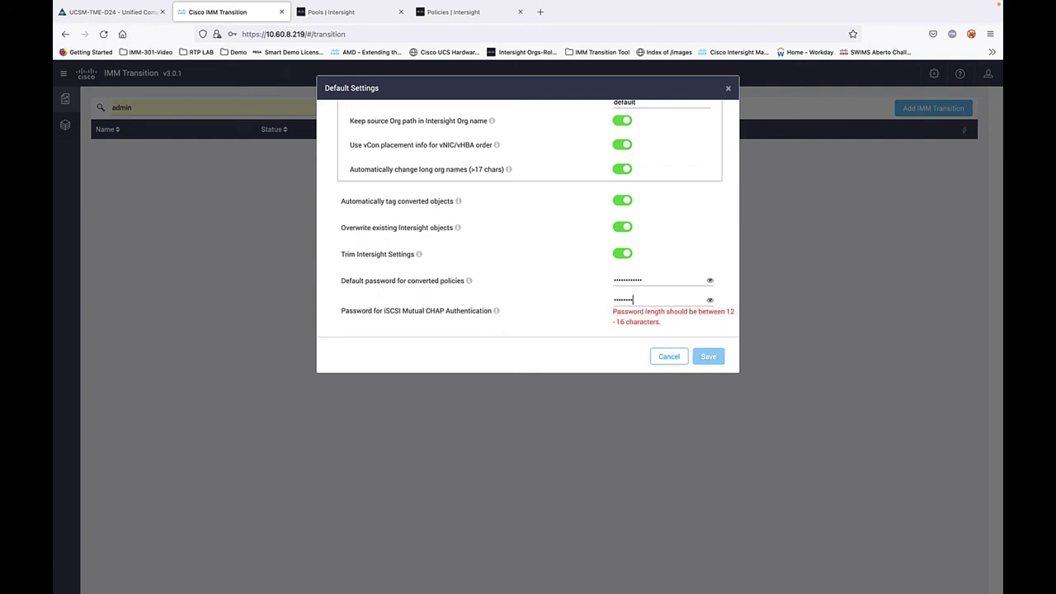
{"action": "type", "text": "••••"}
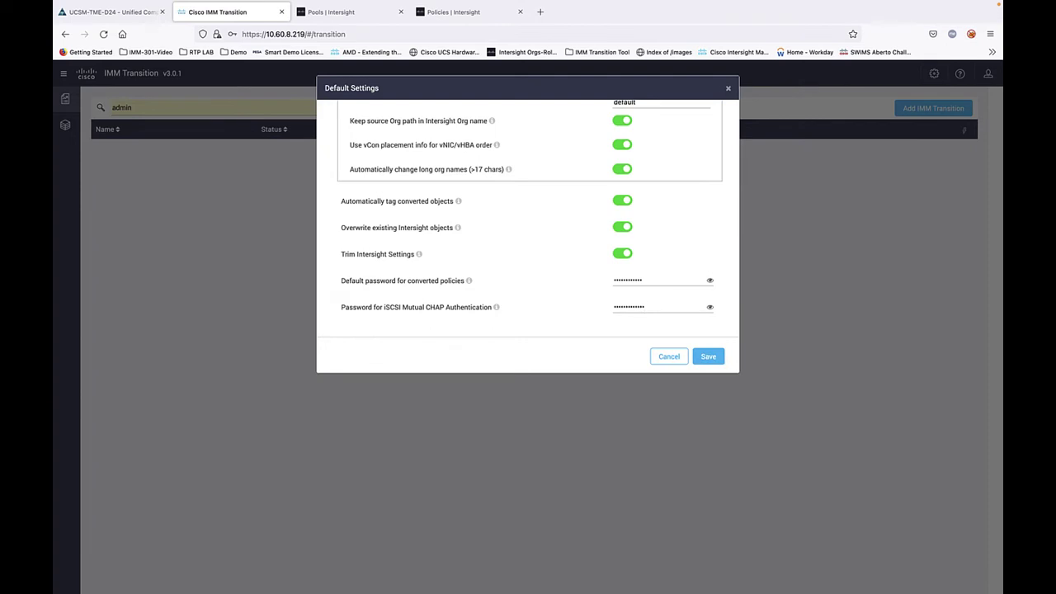
{"action": "left_click", "coordinate": [700, 360]}
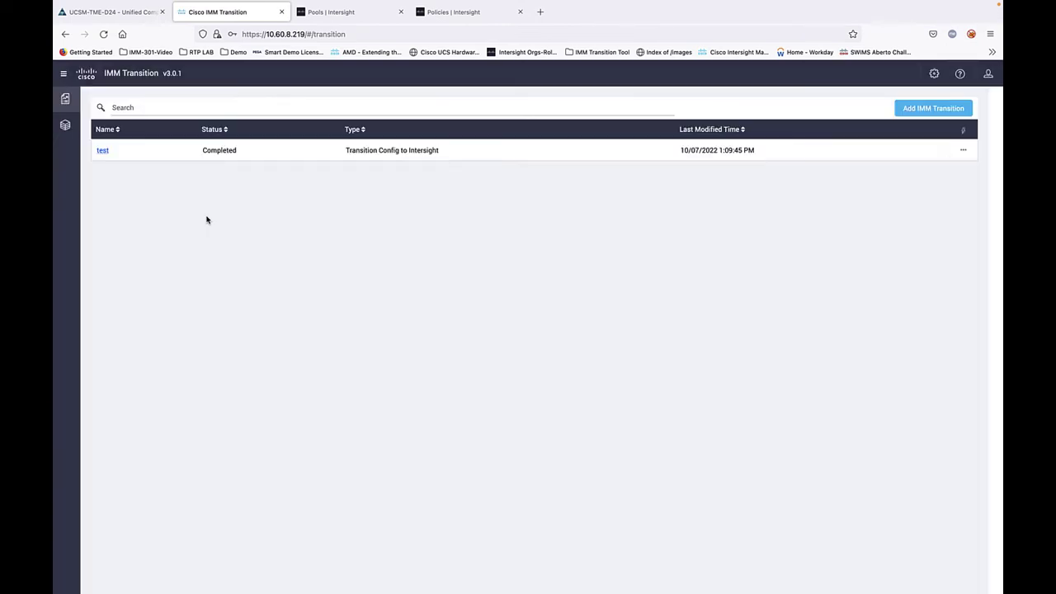
Step: Create transition 'Matt-UCSM-Trans-1' of type Readiness Report plus Push Config
{"action": "left_click", "coordinate": [926, 113]}
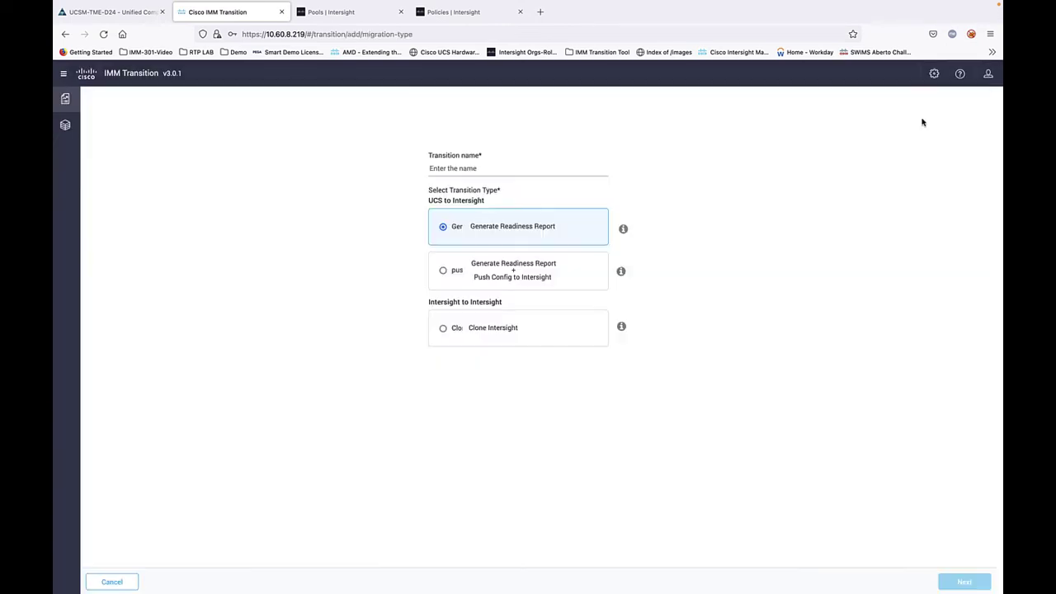
{"action": "left_click", "coordinate": [552, 172]}
{"action": "type", "text": "Ma"}
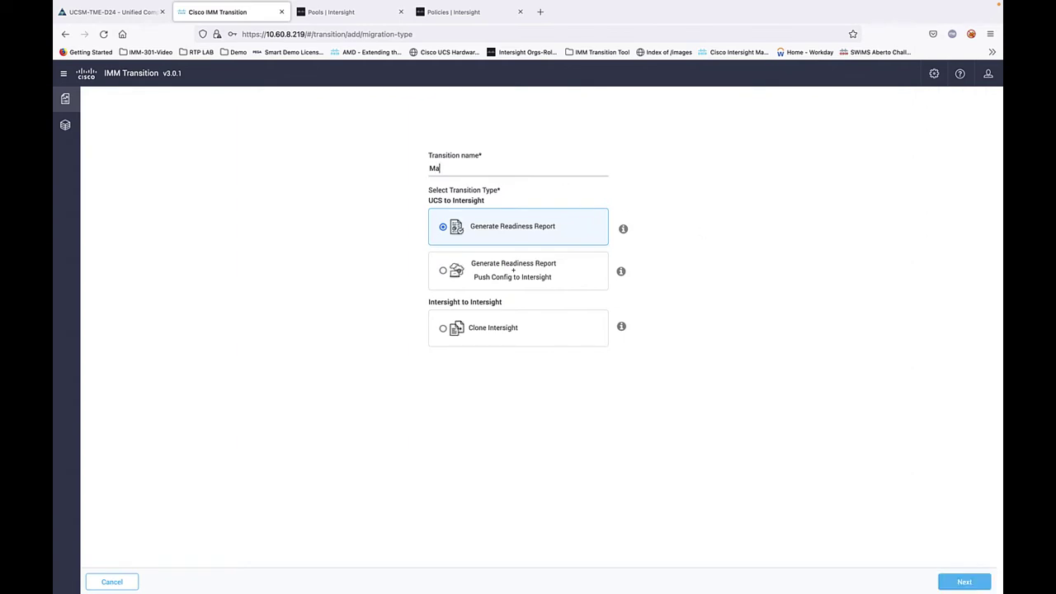
{"action": "type", "text": "tt-UCSM-Trans-1"}
{"action": "mouse_move", "coordinate": [621, 231]}
{"action": "mouse_move", "coordinate": [622, 279]}
{"action": "mouse_move", "coordinate": [622, 328]}
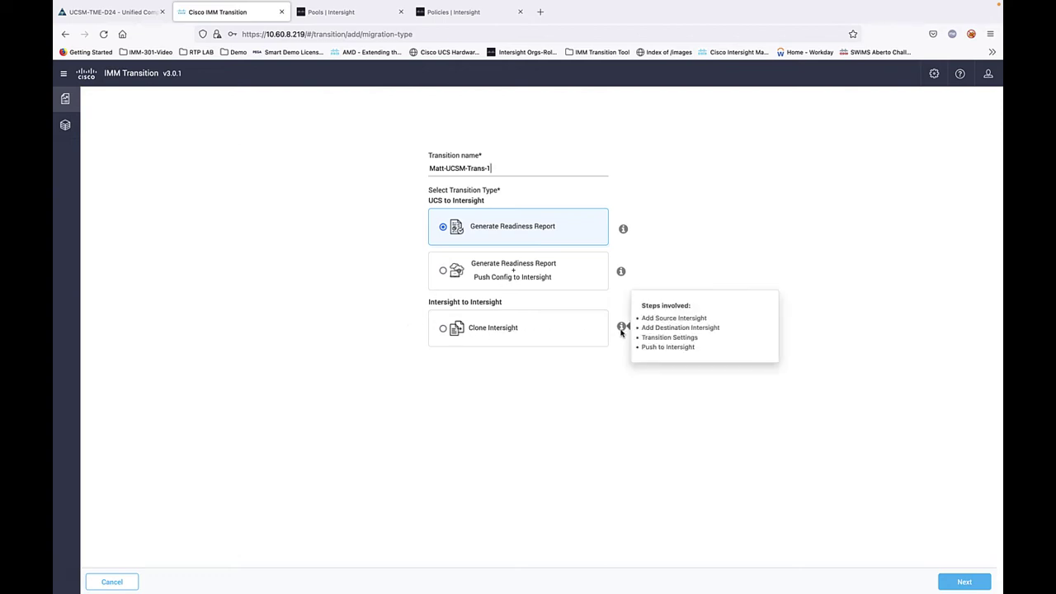
{"action": "left_click", "coordinate": [443, 272]}
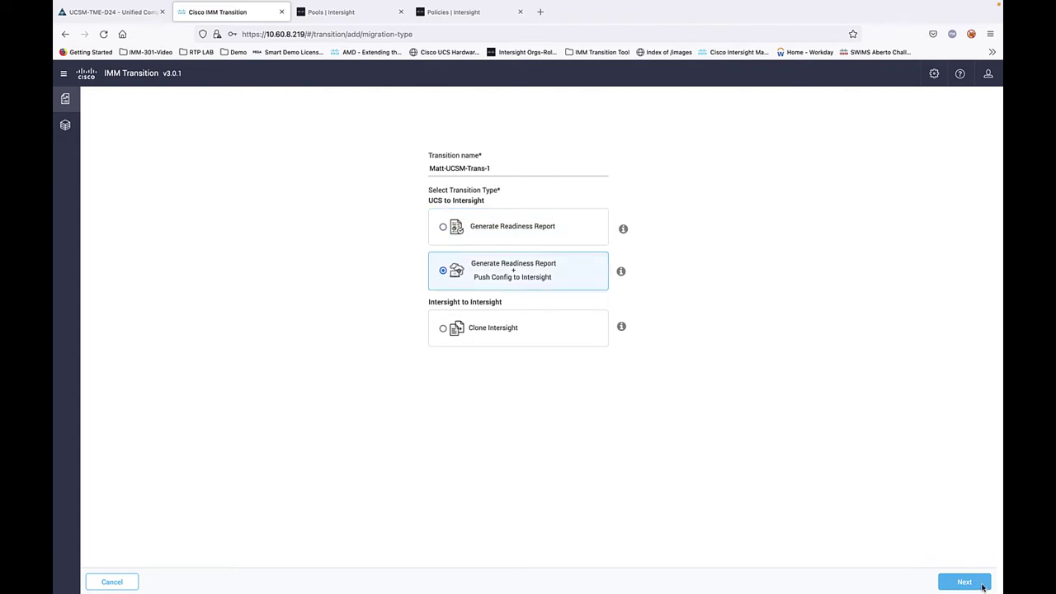
{"action": "left_click", "coordinate": [961, 582]}
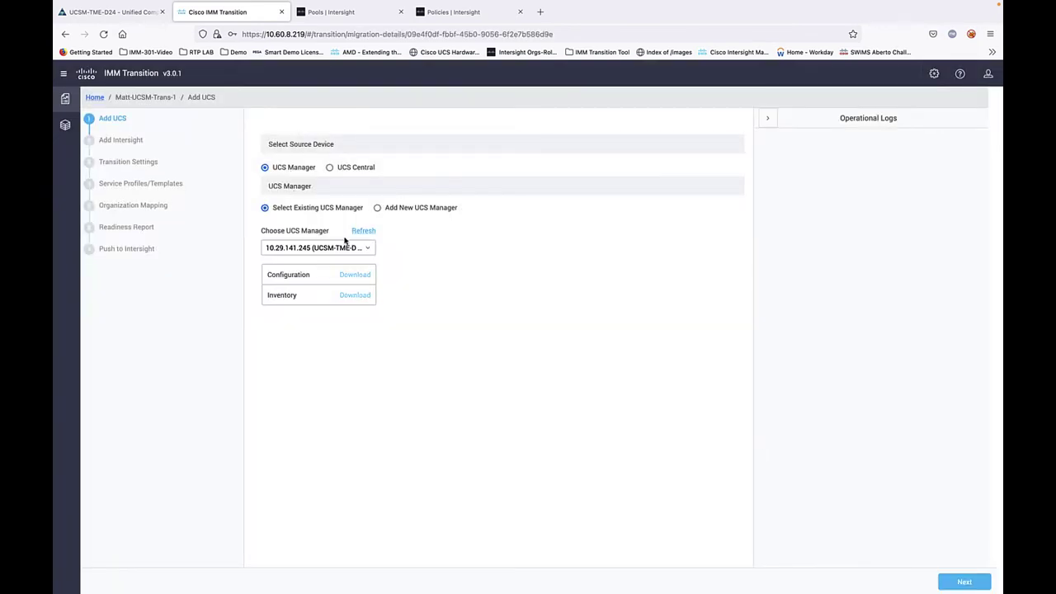
Step: Keep UCS Manager 10.29.141.245 as the source and fetch its configuration and inventory
{"action": "left_click", "coordinate": [369, 251]}
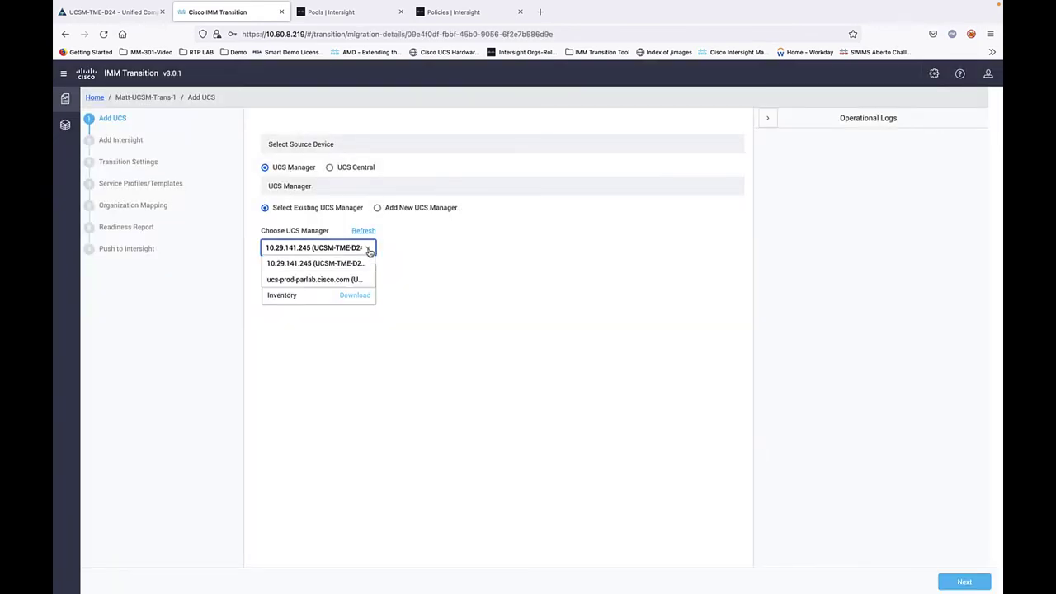
{"action": "left_click", "coordinate": [317, 261]}
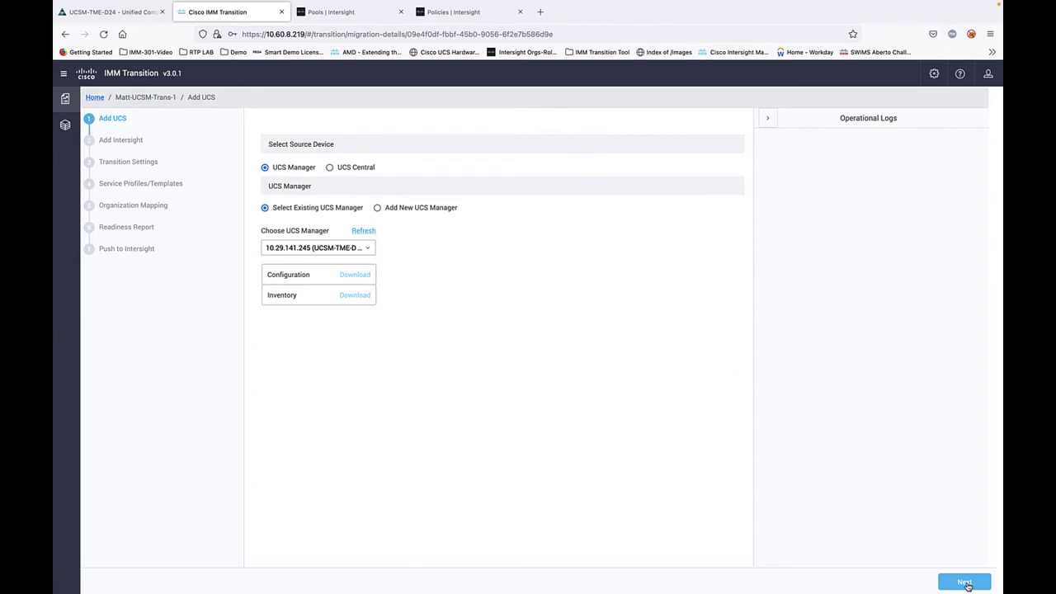
{"action": "left_click", "coordinate": [964, 583]}
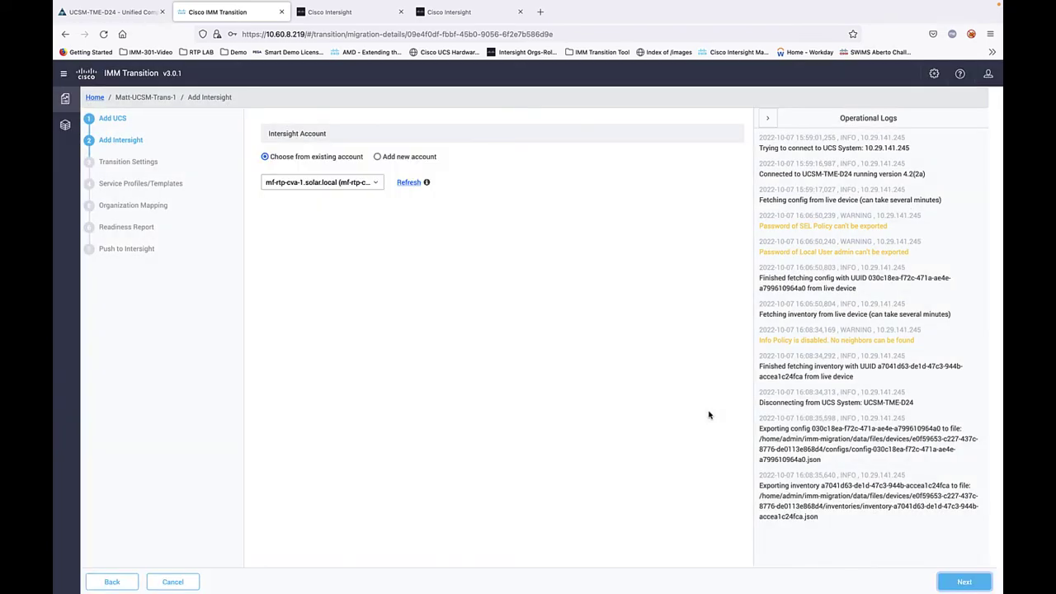
{"action": "left_click", "coordinate": [377, 183]}
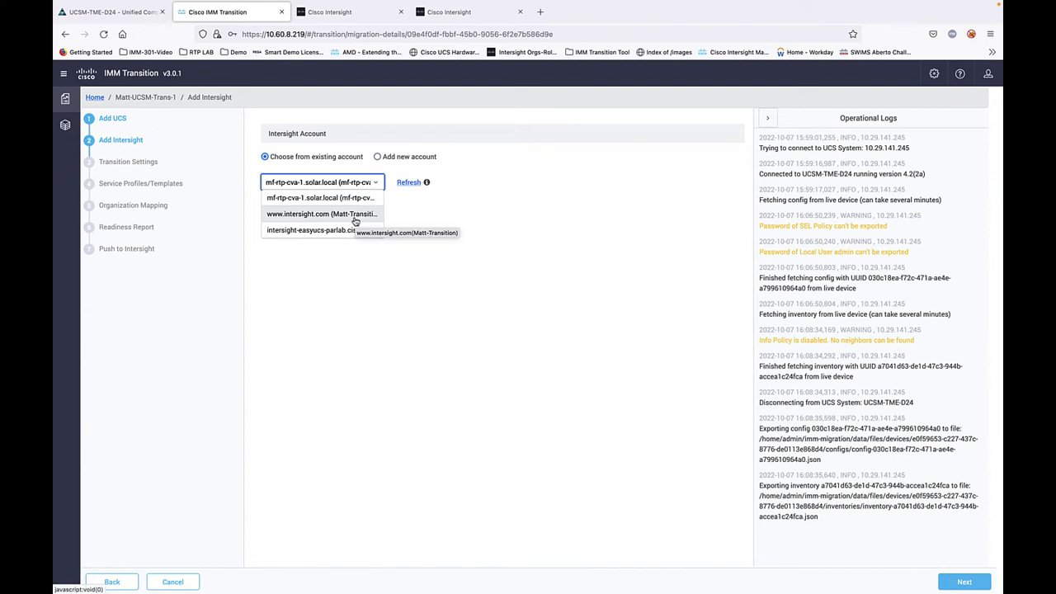
{"action": "left_click", "coordinate": [354, 218]}
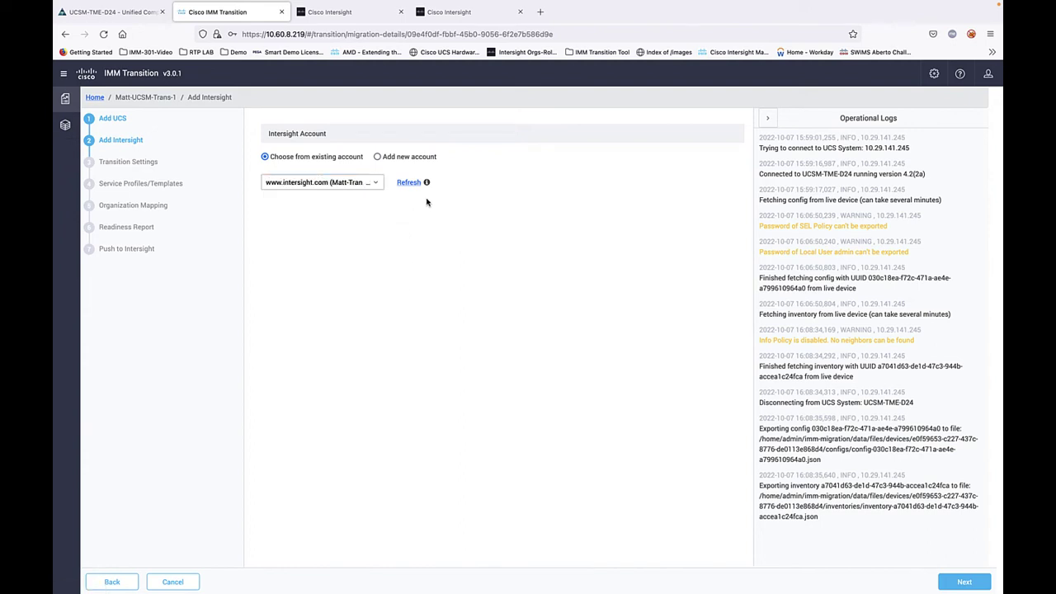
{"action": "mouse_move", "coordinate": [427, 183]}
{"action": "left_click", "coordinate": [964, 581]}
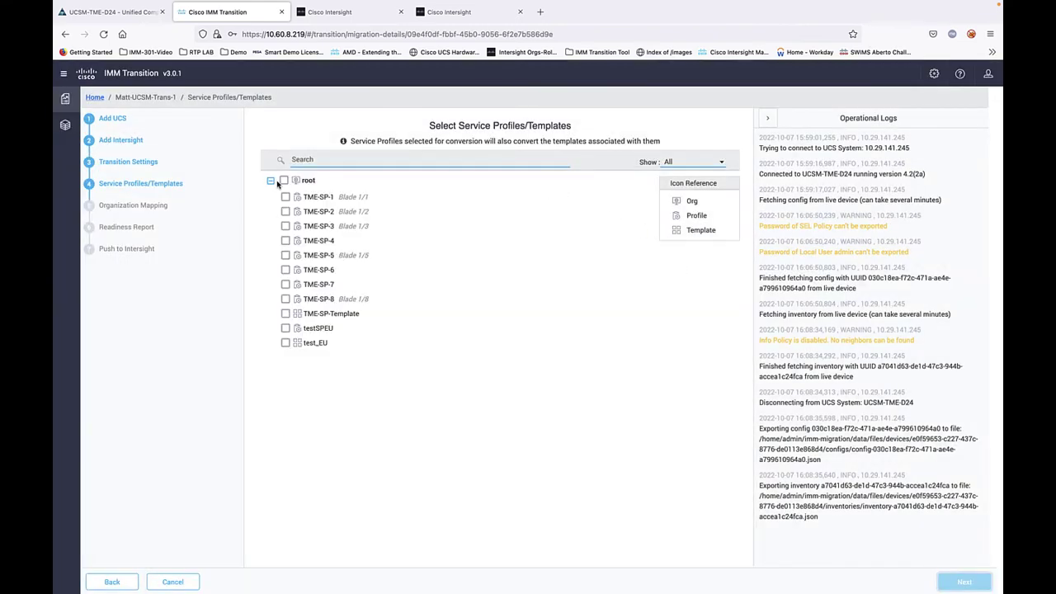
Step: Select TME-SP-Template, TME-SP-8, TME-SP-5, TME-SP-3, TME-SP-2 and TME-SP-1 for conversion
{"action": "left_click", "coordinate": [284, 181]}
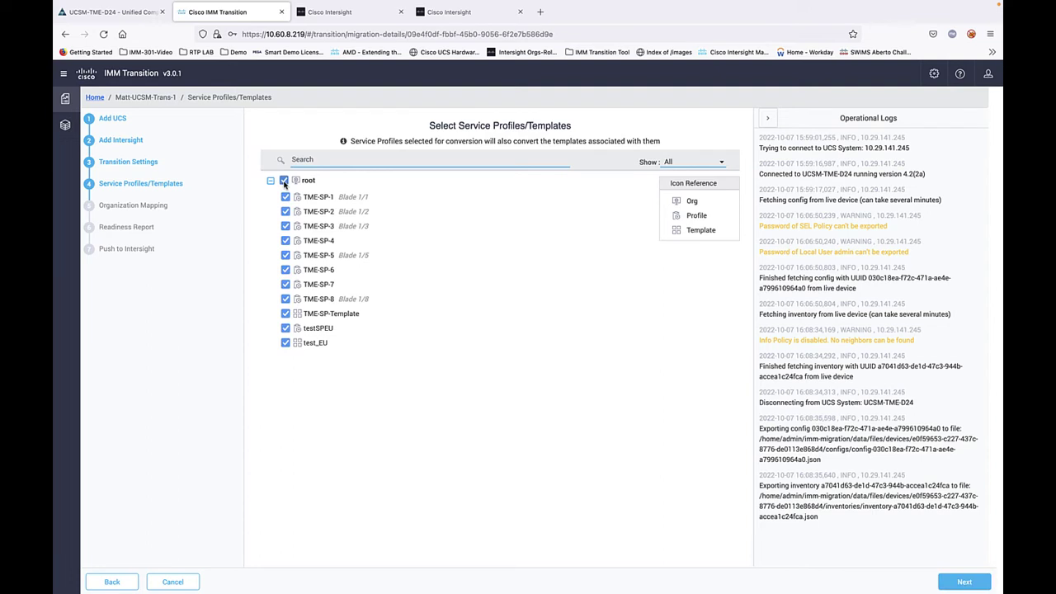
{"action": "left_click", "coordinate": [285, 180]}
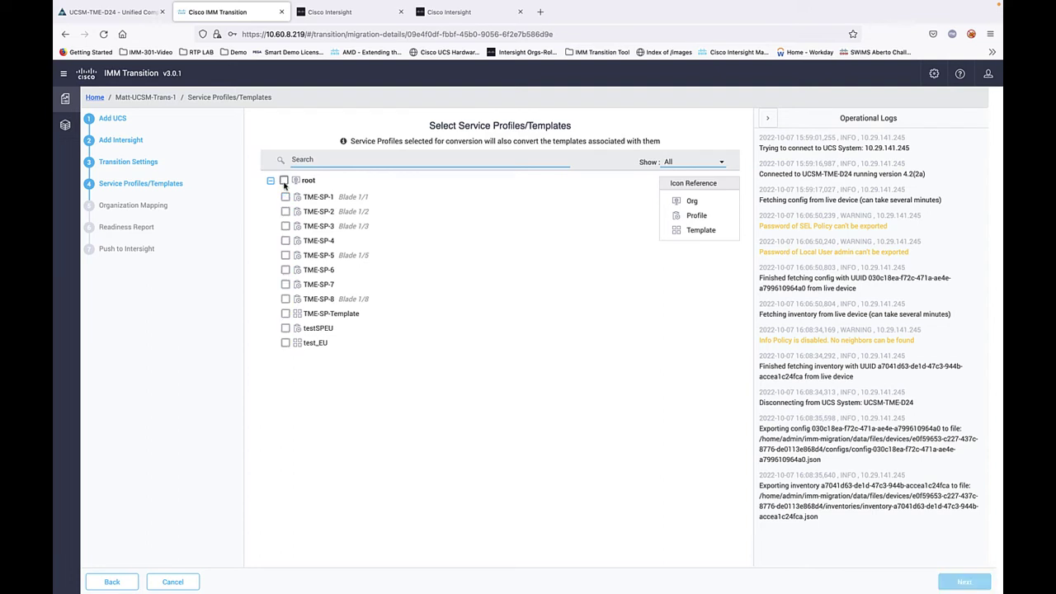
{"action": "left_click", "coordinate": [287, 315]}
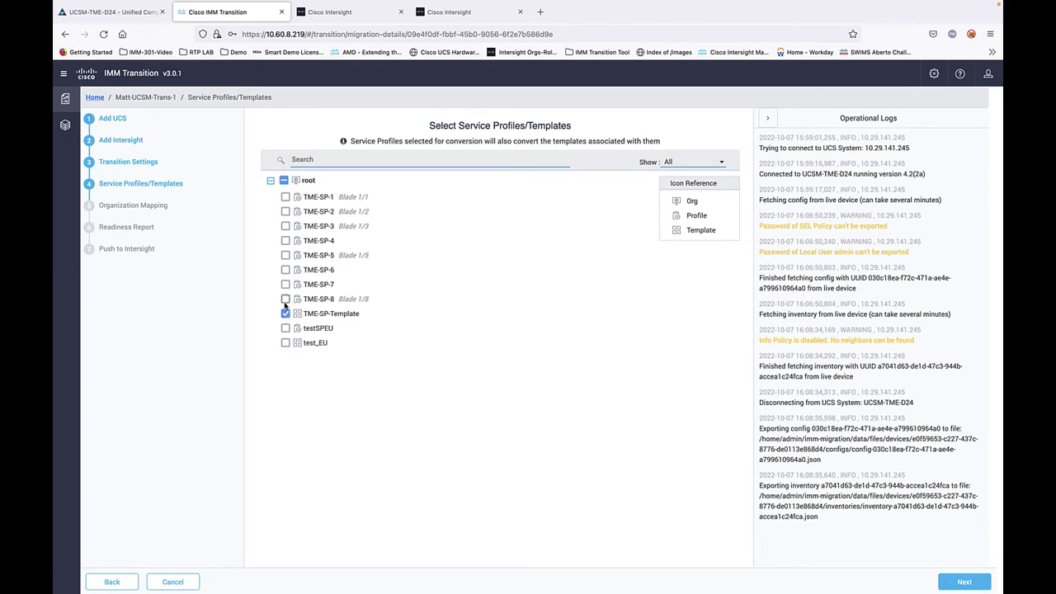
{"action": "left_click", "coordinate": [286, 299]}
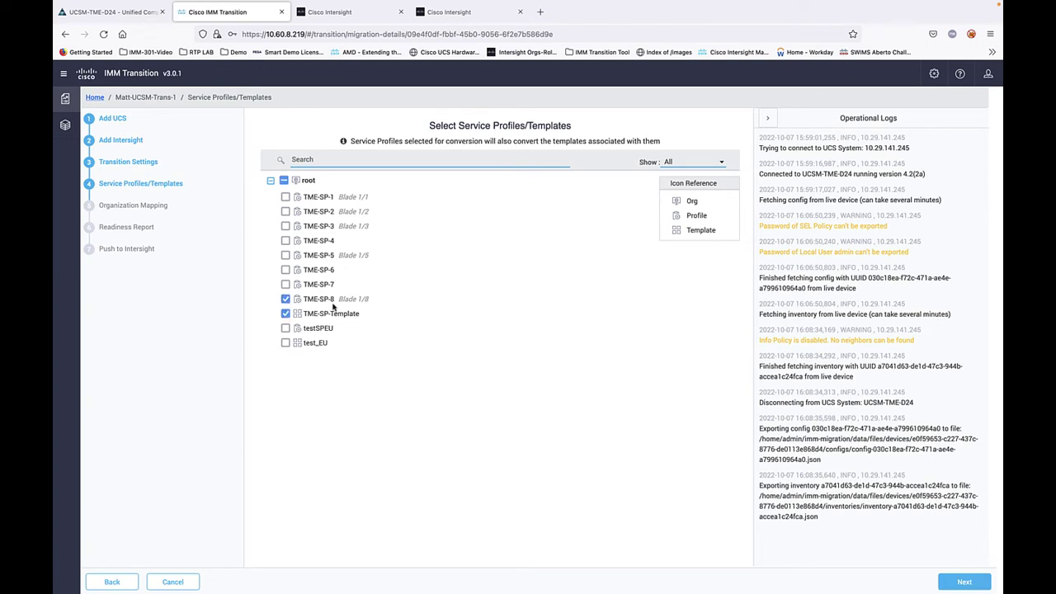
{"action": "left_click", "coordinate": [286, 256]}
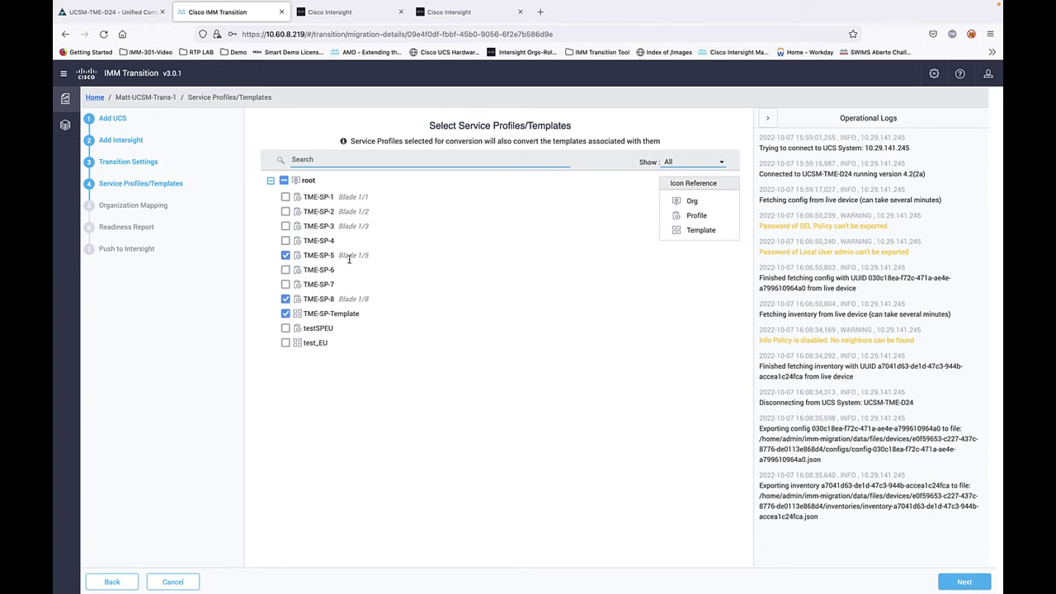
{"action": "left_click", "coordinate": [285, 226]}
{"action": "left_click", "coordinate": [285, 212]}
{"action": "left_click", "coordinate": [286, 198]}
Step: Under Advanced Organization Mapping, add a new Intersight organization named MyNewRoot
{"action": "left_click", "coordinate": [958, 582]}
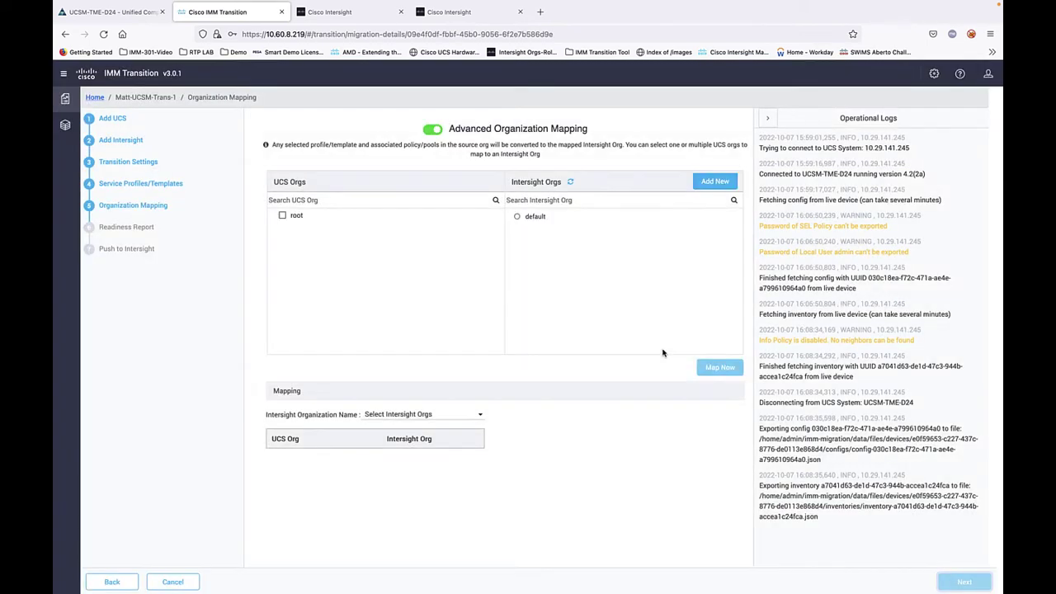
{"action": "left_click", "coordinate": [432, 131]}
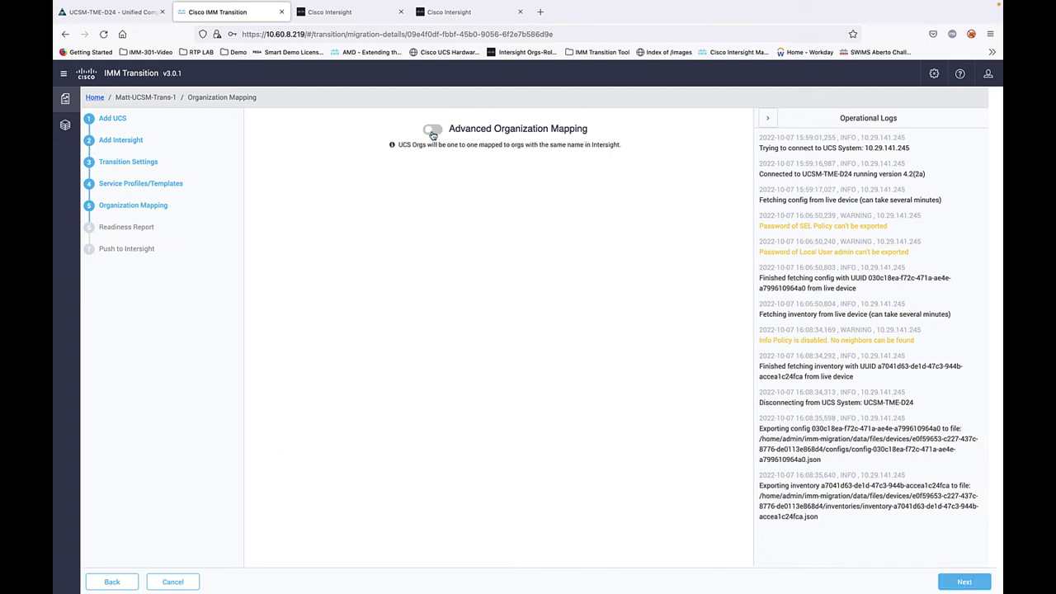
{"action": "left_click", "coordinate": [432, 132]}
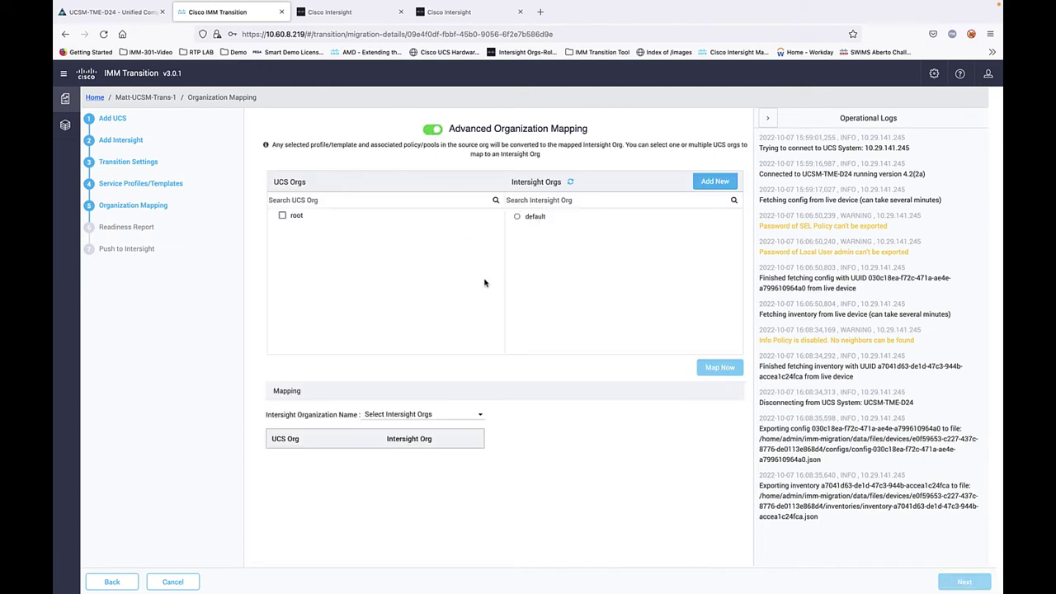
{"action": "left_click", "coordinate": [716, 182]}
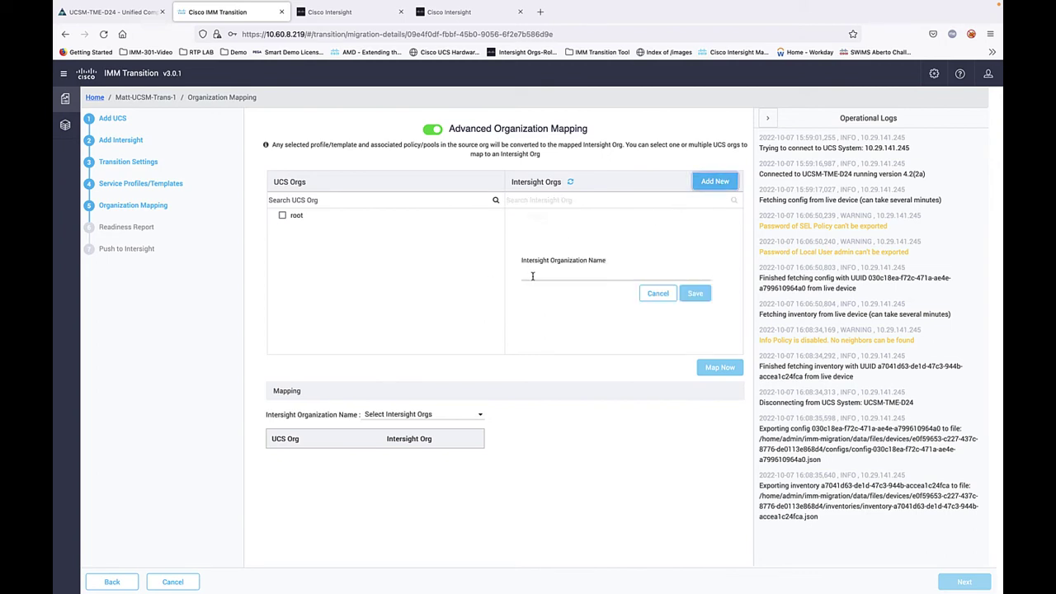
{"action": "type", "text": "MyN"}
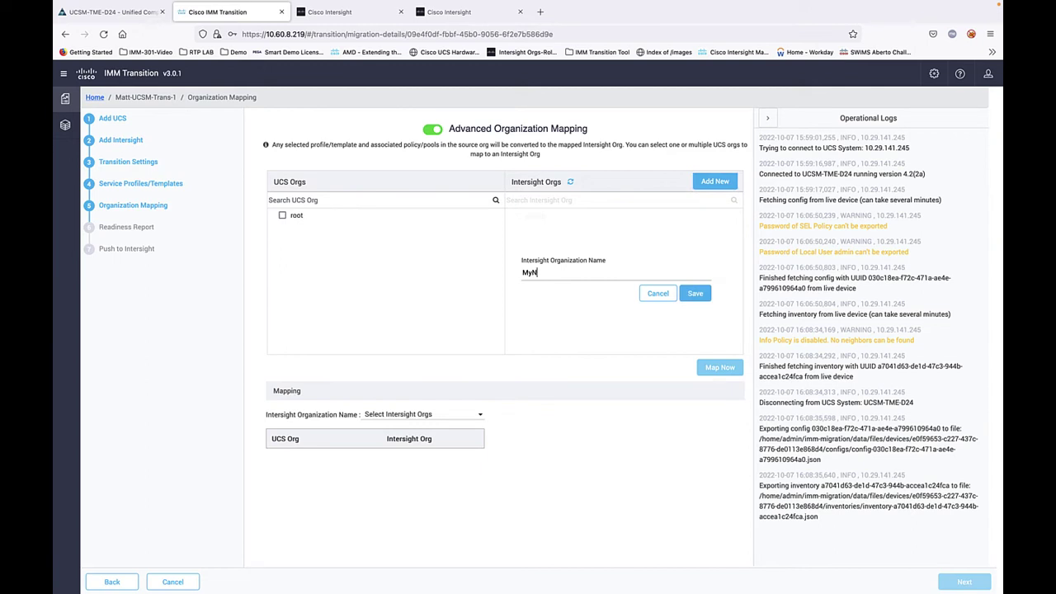
{"action": "type", "text": "ewRoot"}
{"action": "left_click", "coordinate": [696, 294]}
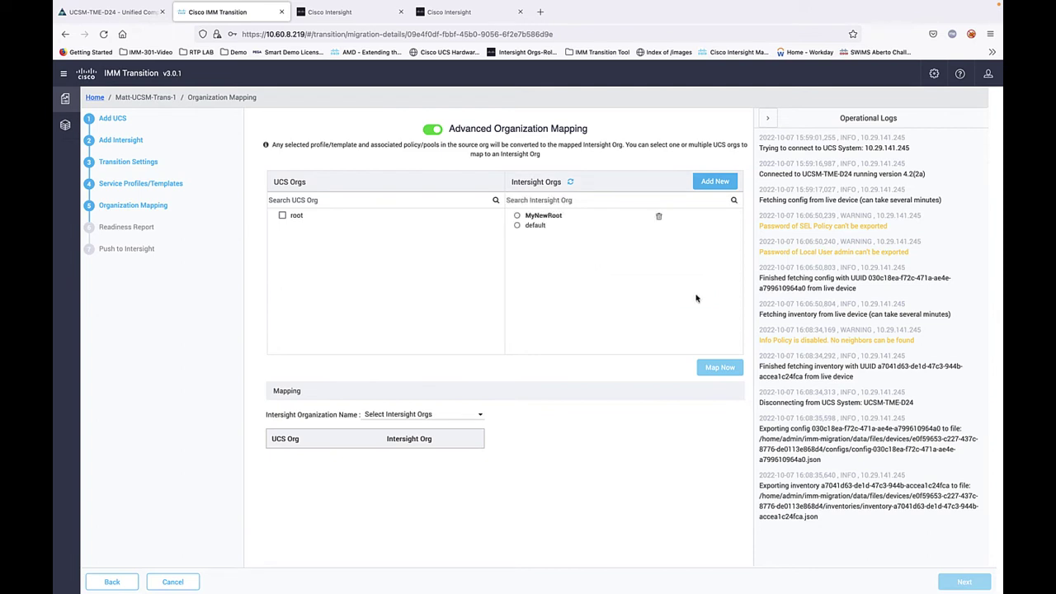
Step: Map the UCS root org to MyNewRoot and start generating the readiness report
{"action": "left_click", "coordinate": [282, 216]}
{"action": "left_click", "coordinate": [517, 216]}
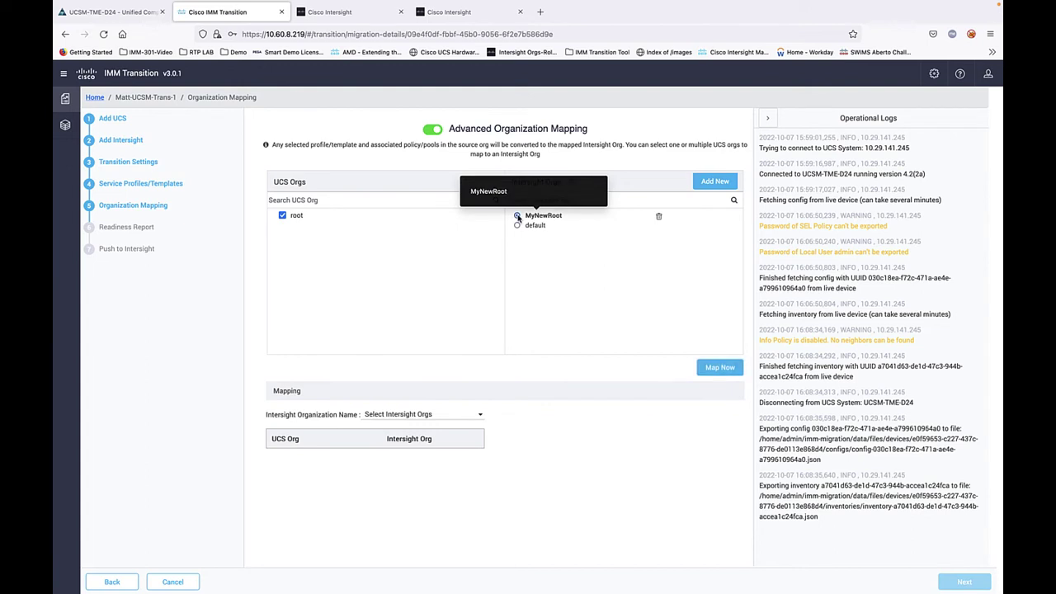
{"action": "left_click", "coordinate": [724, 369]}
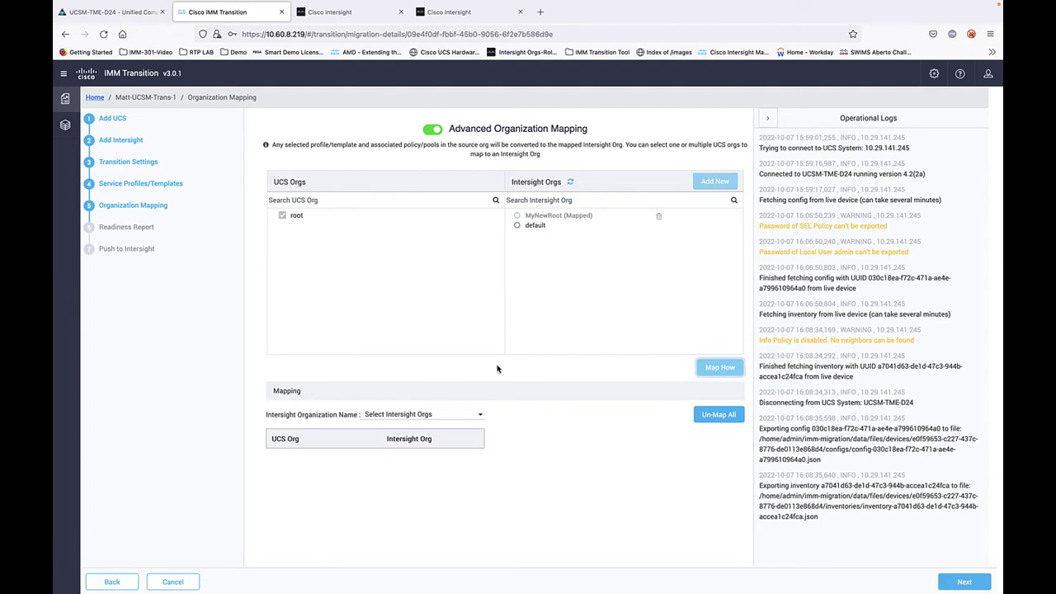
{"action": "left_click", "coordinate": [467, 416]}
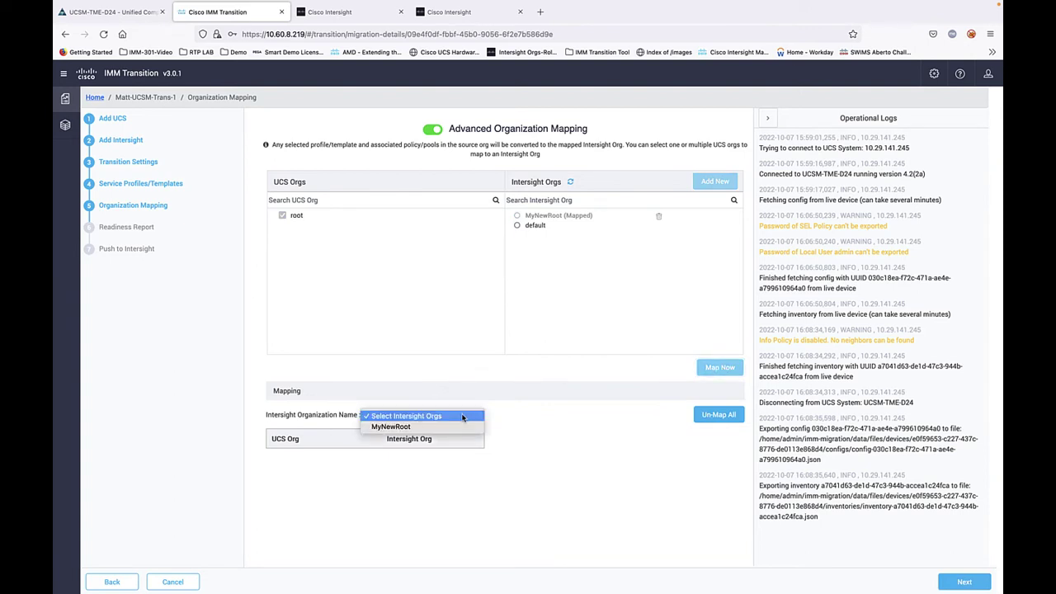
{"action": "left_click", "coordinate": [398, 426]}
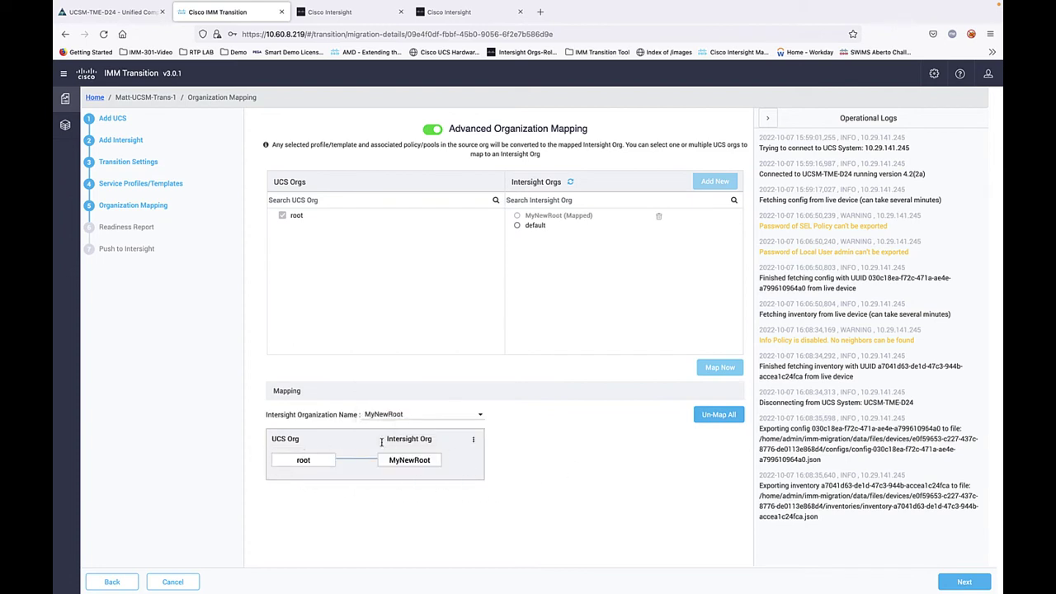
{"action": "left_click", "coordinate": [474, 440]}
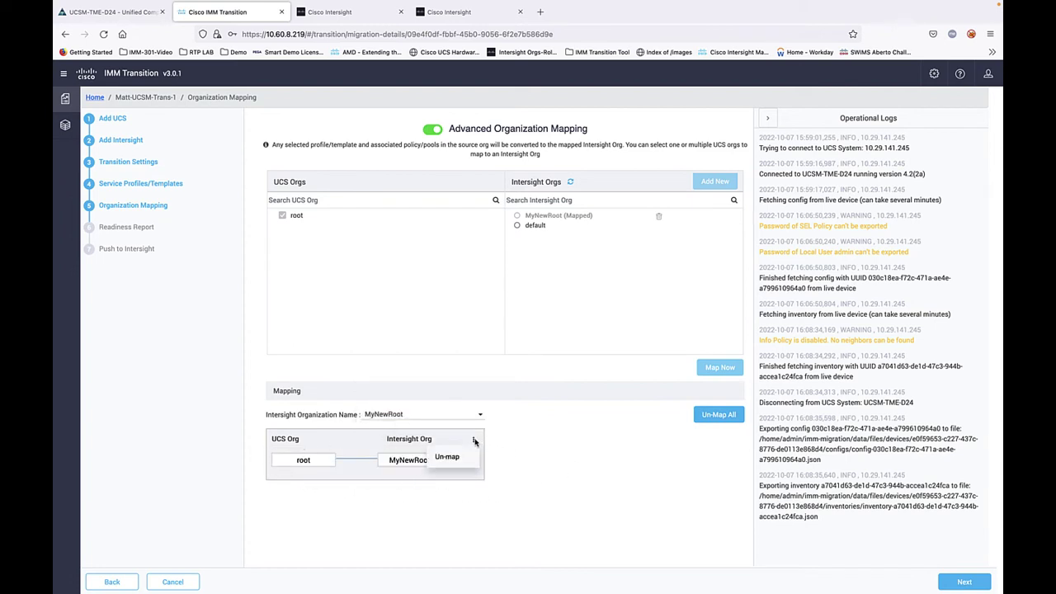
{"action": "left_click", "coordinate": [533, 450]}
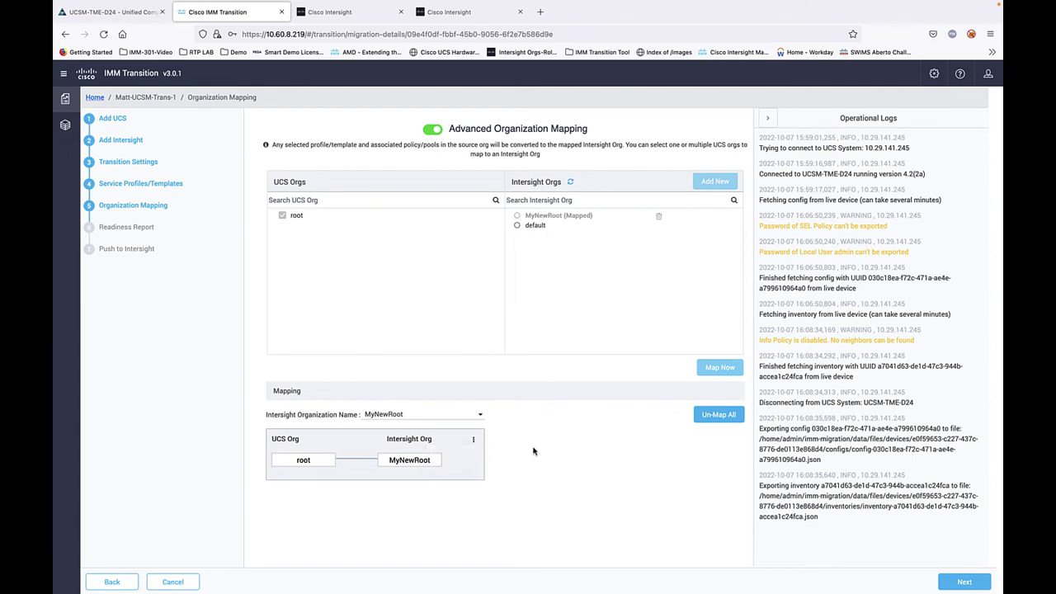
{"action": "left_click", "coordinate": [964, 582]}
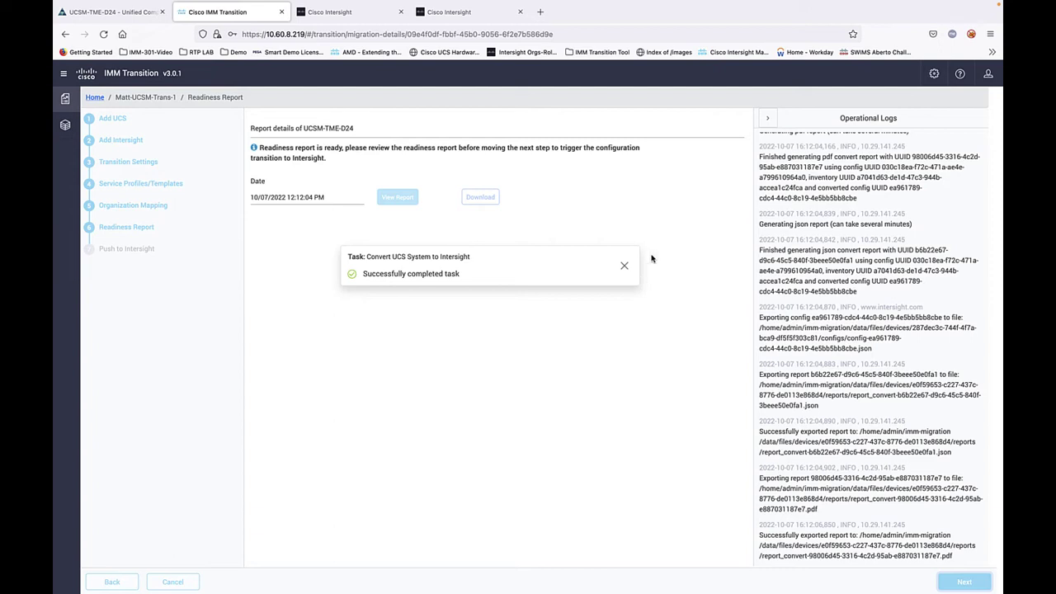
Step: Dismiss the completed Convert UCS System task notification
{"action": "left_click", "coordinate": [625, 266]}
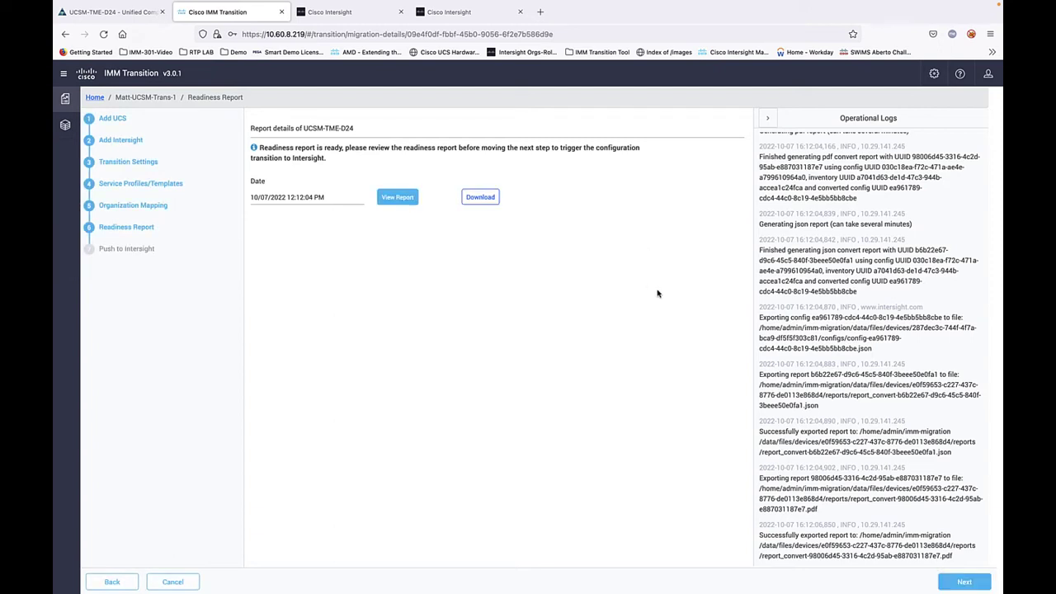
Step: Review the report's hardware compatibility, config conversion and pools conversion sections
{"action": "left_click", "coordinate": [396, 199]}
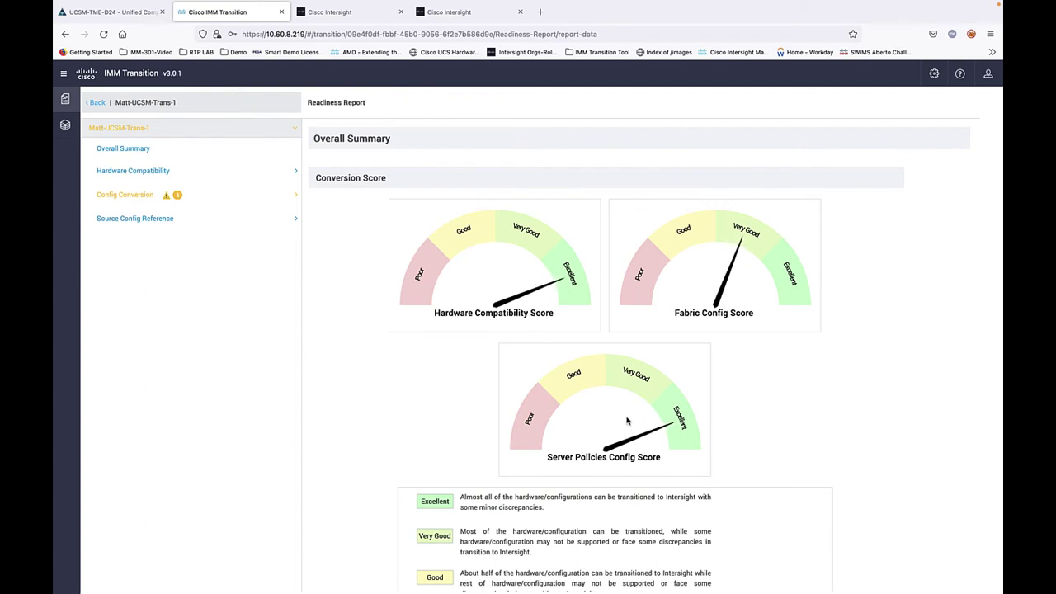
{"action": "left_click", "coordinate": [118, 171]}
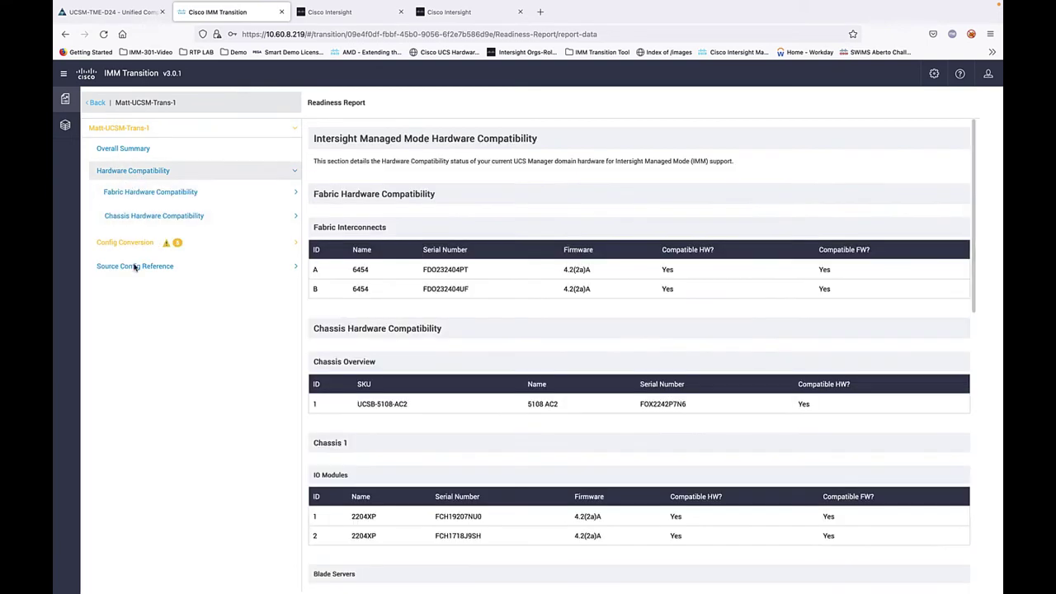
{"action": "scroll", "coordinate": [524, 400], "scroll_direction": "down", "scroll_amount": 3}
{"action": "scroll", "coordinate": [524, 400], "scroll_direction": "up", "scroll_amount": 5}
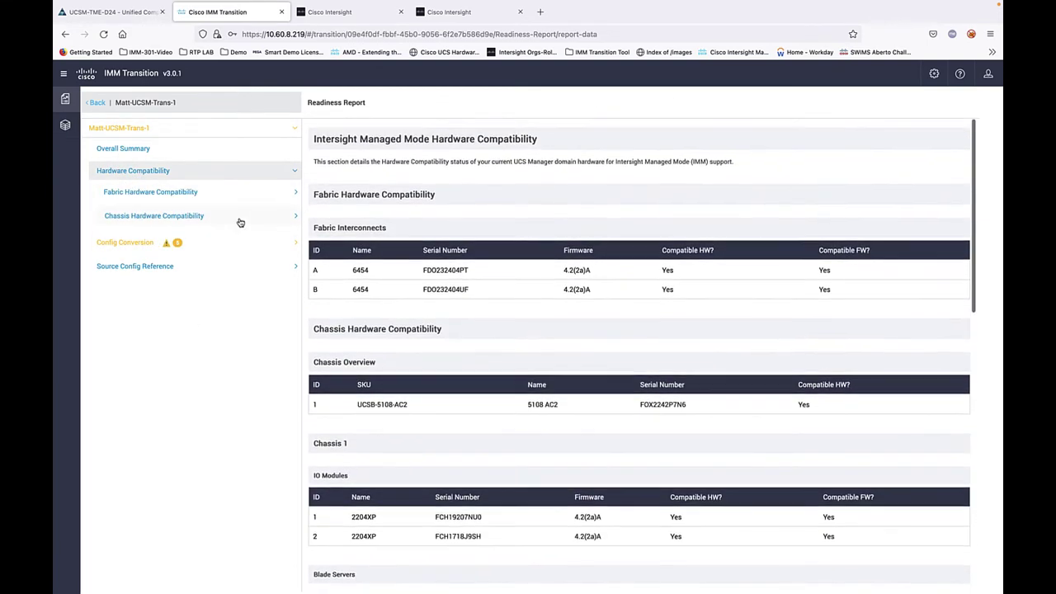
{"action": "left_click", "coordinate": [124, 243]}
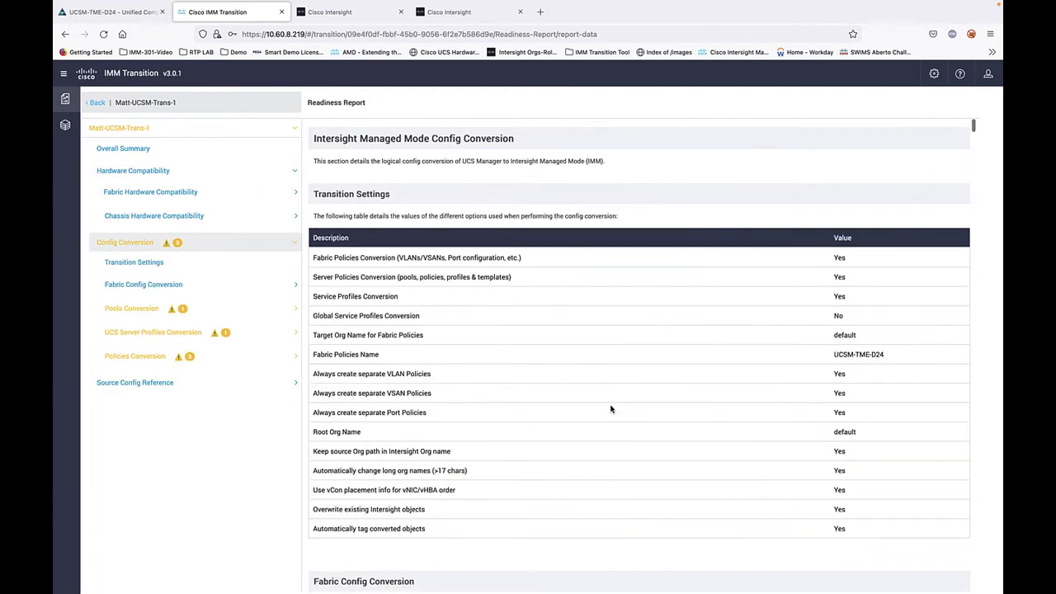
{"action": "scroll", "coordinate": [658, 421], "scroll_direction": "down", "scroll_amount": 6}
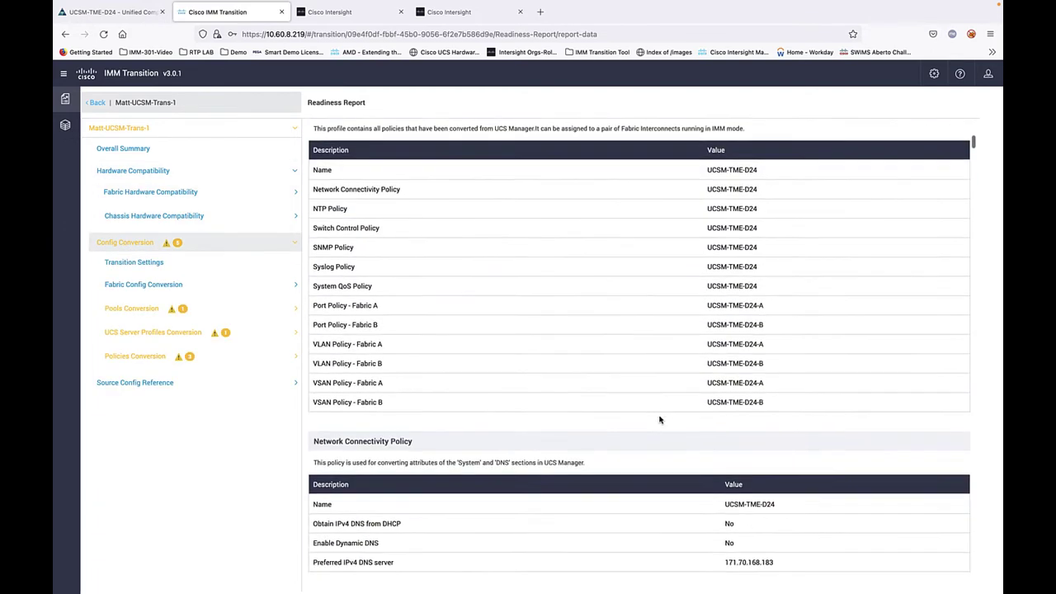
{"action": "scroll", "coordinate": [659, 420], "scroll_direction": "down", "scroll_amount": 8}
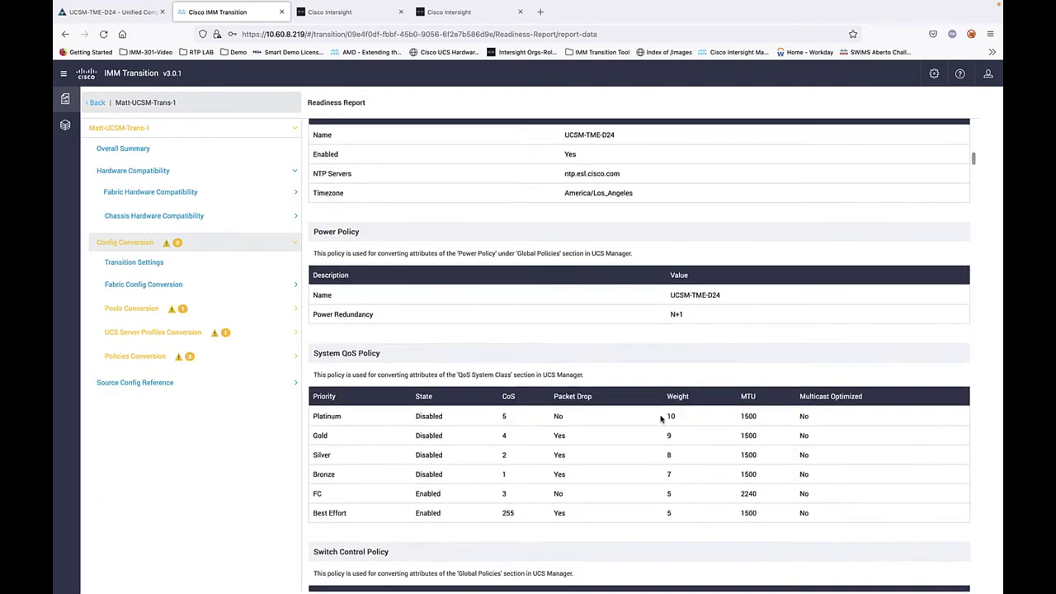
{"action": "scroll", "coordinate": [660, 420], "scroll_direction": "up", "scroll_amount": 15}
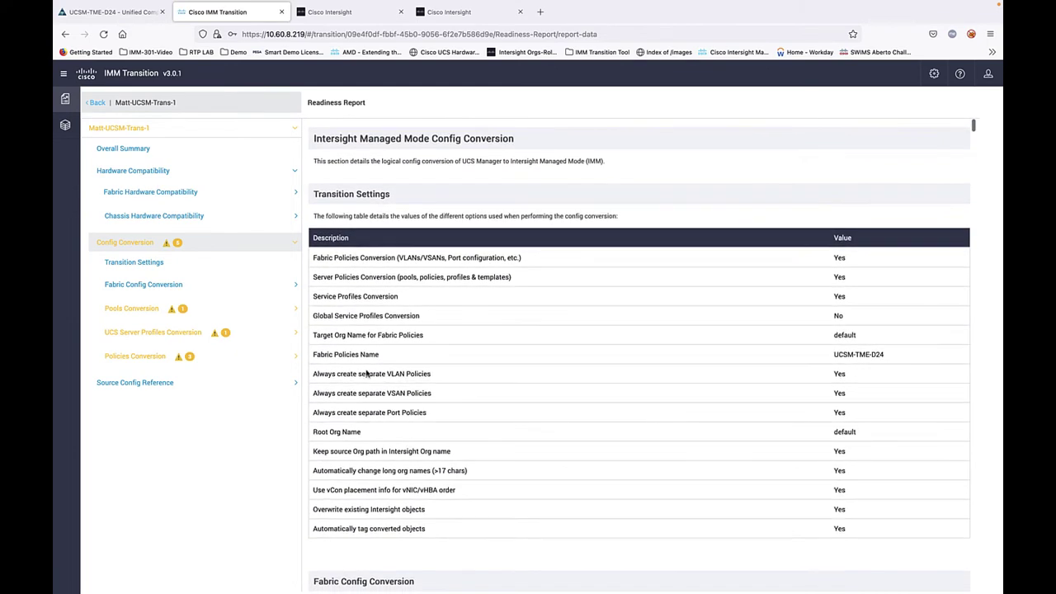
{"action": "left_click", "coordinate": [132, 308]}
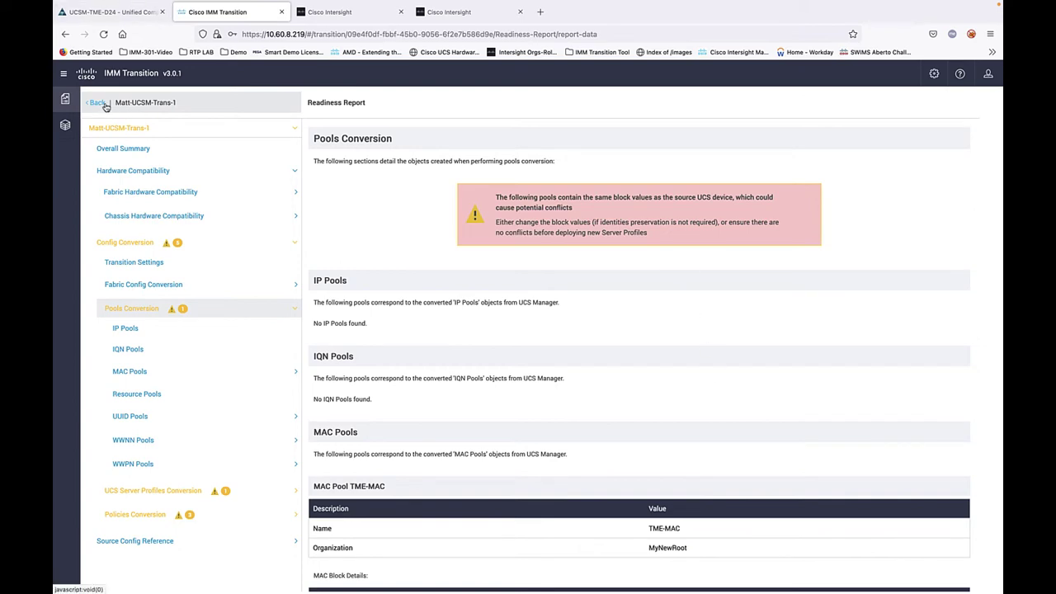
{"action": "left_click", "coordinate": [97, 104]}
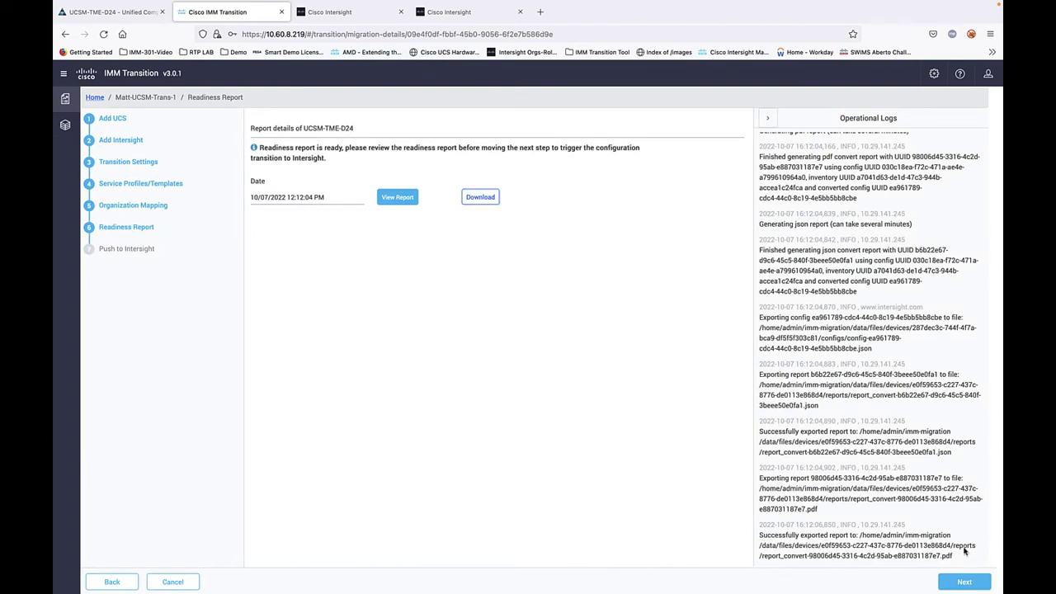
Step: Push the converted configuration to Intersight with Advanced Options expanded, then return to the transition list
{"action": "left_click", "coordinate": [958, 583]}
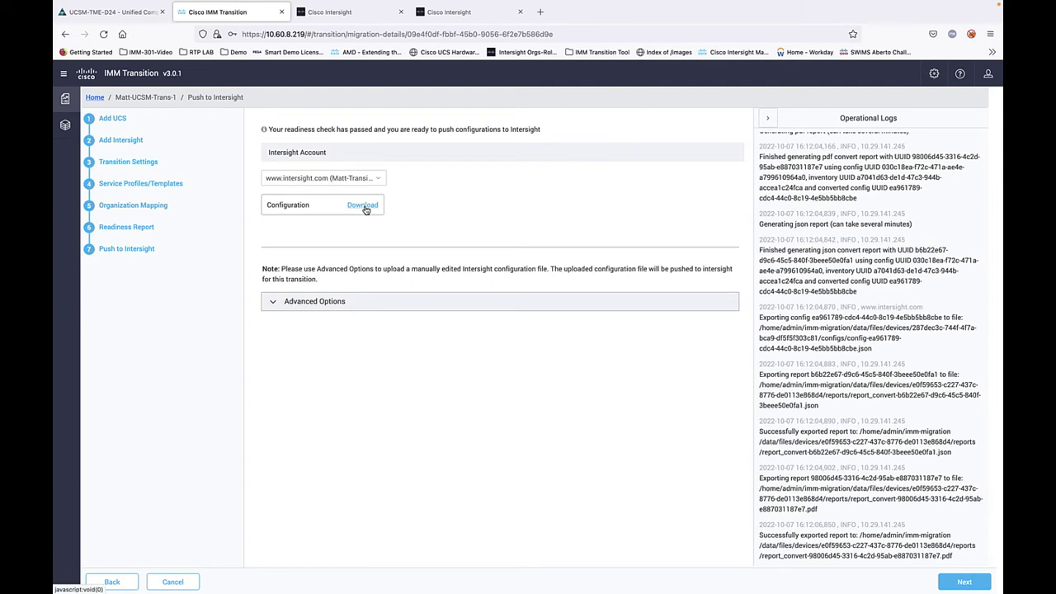
{"action": "left_click", "coordinate": [303, 303]}
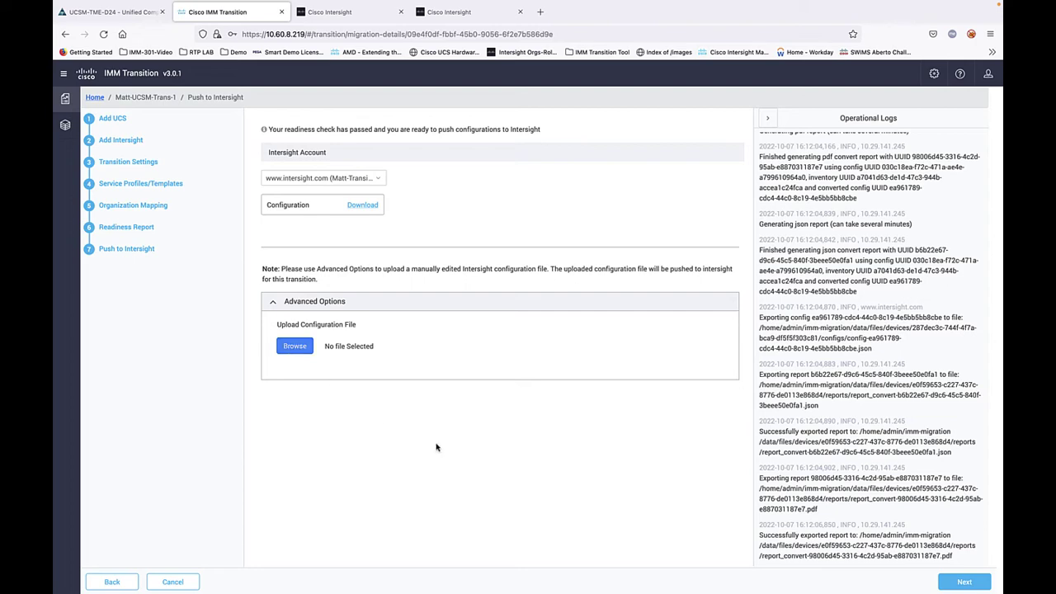
{"action": "left_click", "coordinate": [964, 583]}
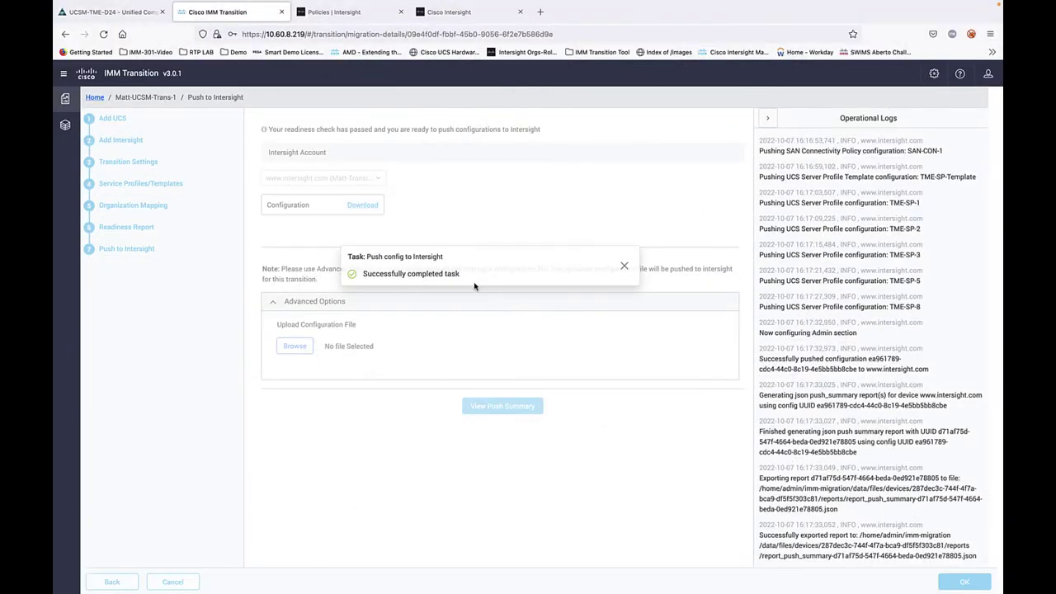
{"action": "left_click", "coordinate": [624, 268]}
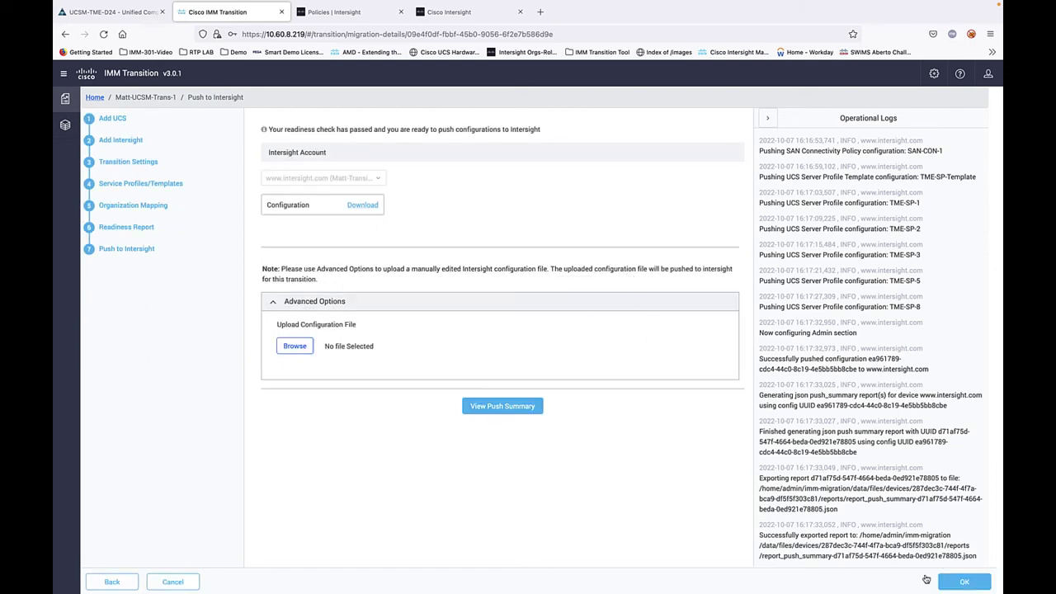
{"action": "left_click", "coordinate": [963, 583]}
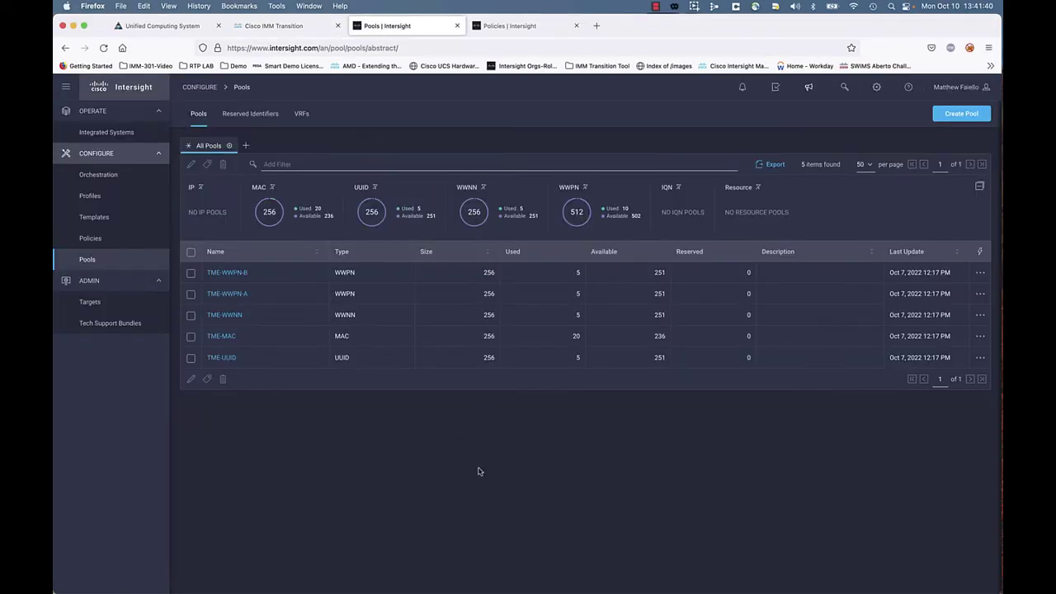
Step: Review the pushed pools, policies, server profile template and profiles TME-SP-1 to TME-SP-8 and UCSM-TME-D24
{"action": "left_click", "coordinate": [88, 261]}
{"action": "left_click", "coordinate": [90, 239]}
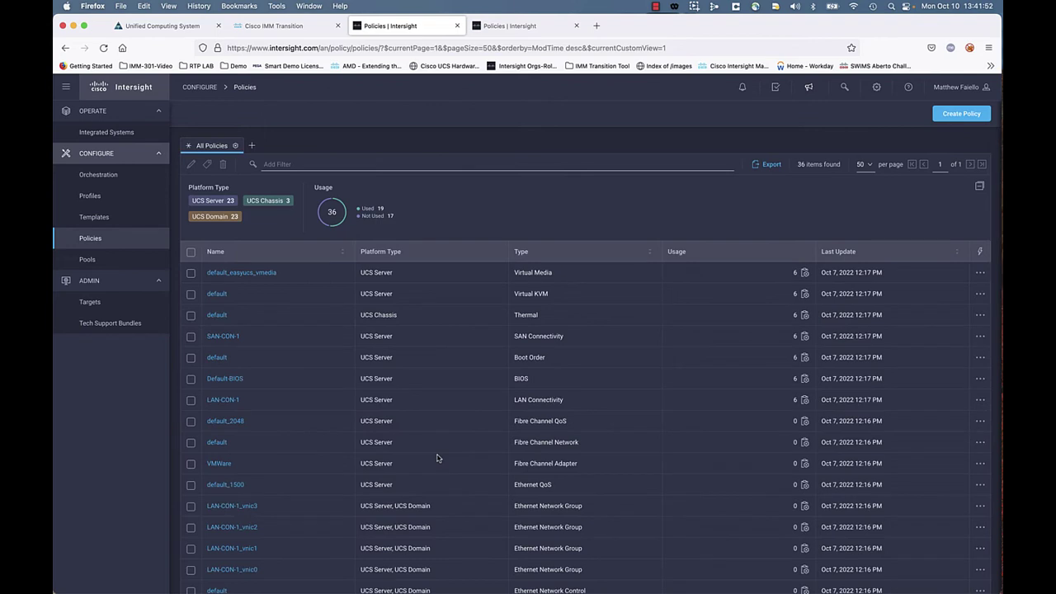
{"action": "left_click", "coordinate": [91, 220]}
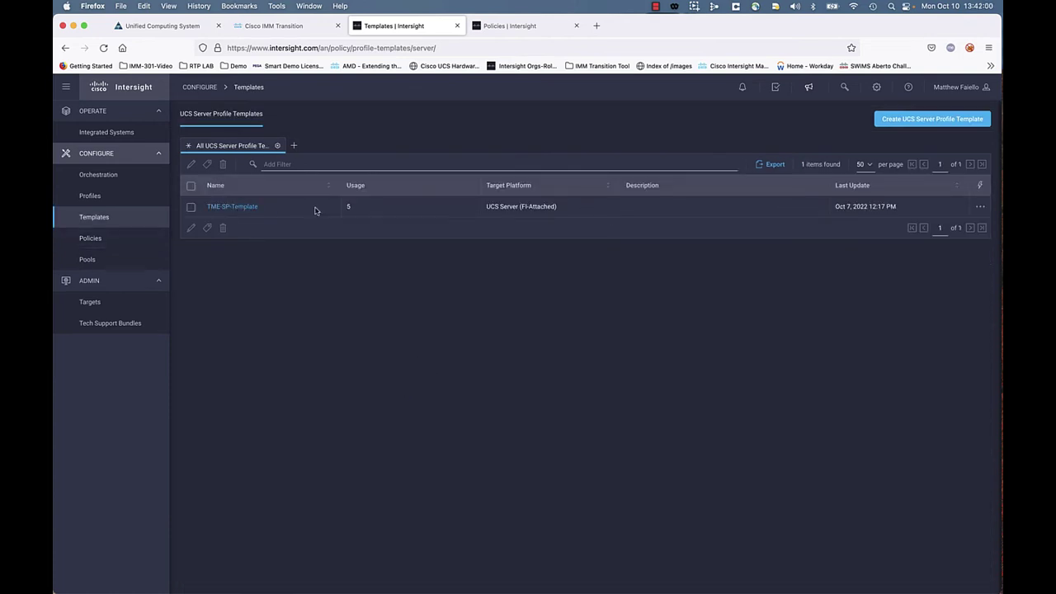
{"action": "left_click", "coordinate": [91, 197]}
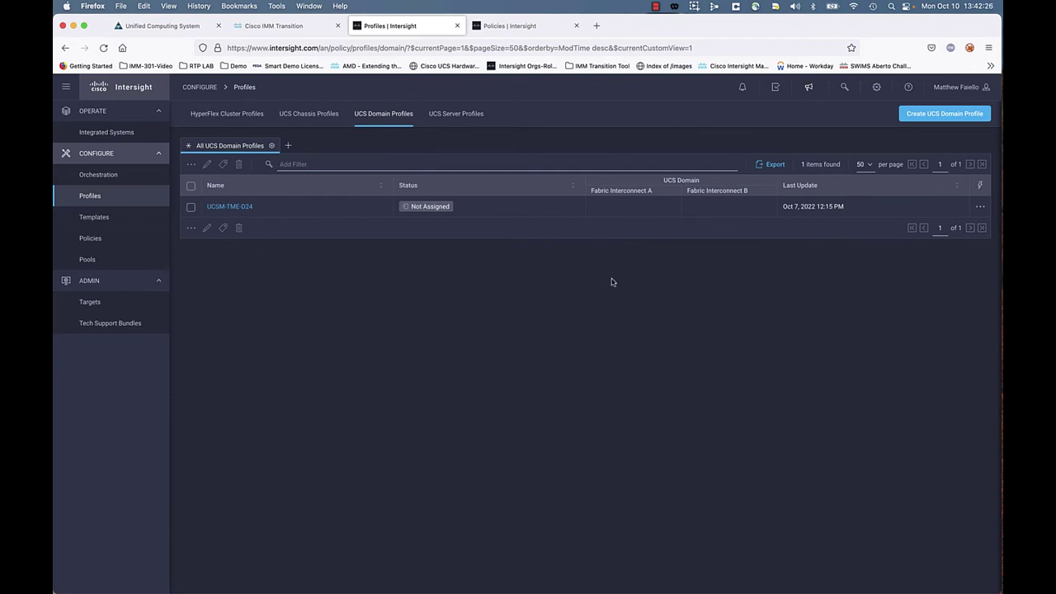
{"action": "left_click", "coordinate": [876, 87]}
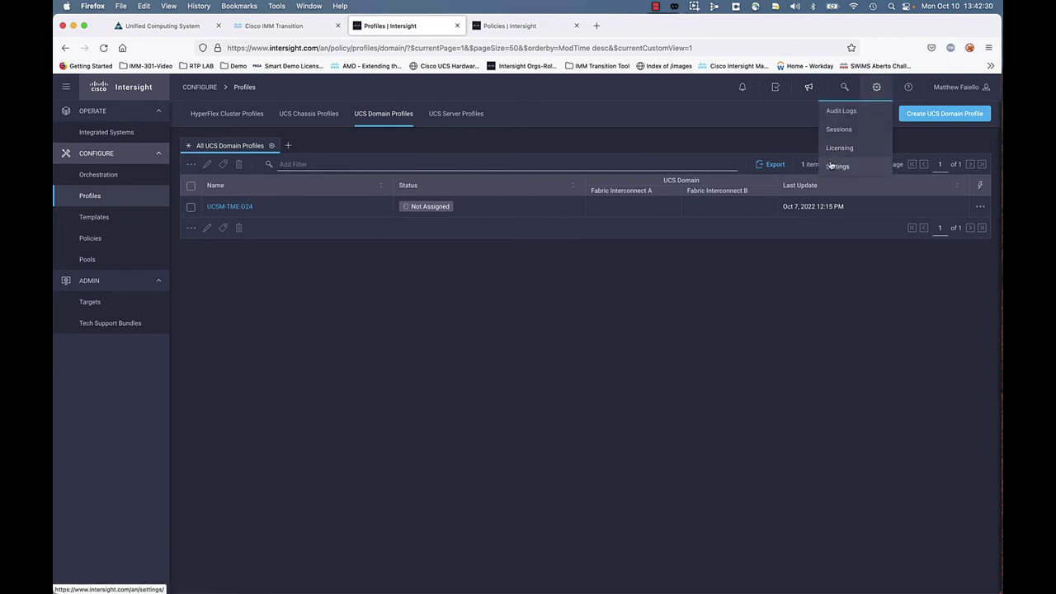
{"action": "left_click", "coordinate": [834, 166]}
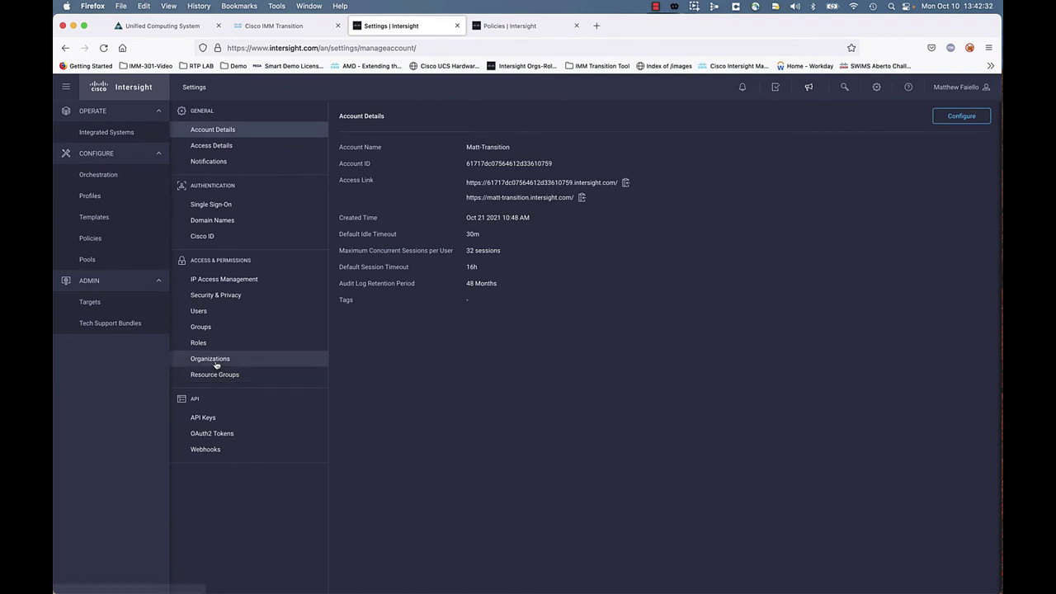
{"action": "left_click", "coordinate": [216, 363]}
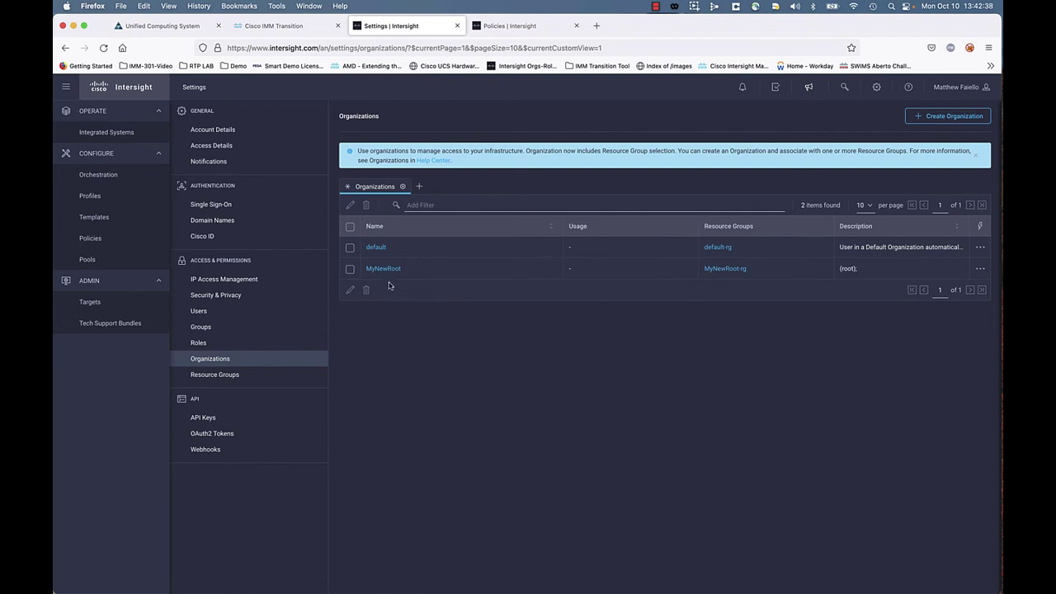
{"action": "left_click", "coordinate": [94, 197]}
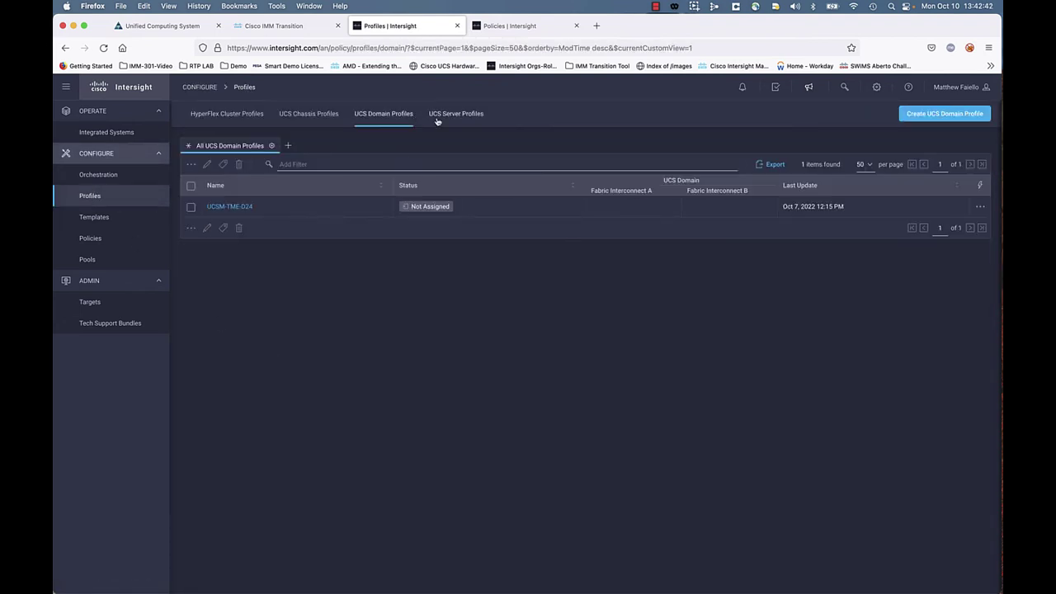
Step: Copy vnic0's MAC 00:25:B5:00:00:20 from TME-SP-1's Connectivity view and return to the IMM Transition tool
{"action": "left_click", "coordinate": [440, 119]}
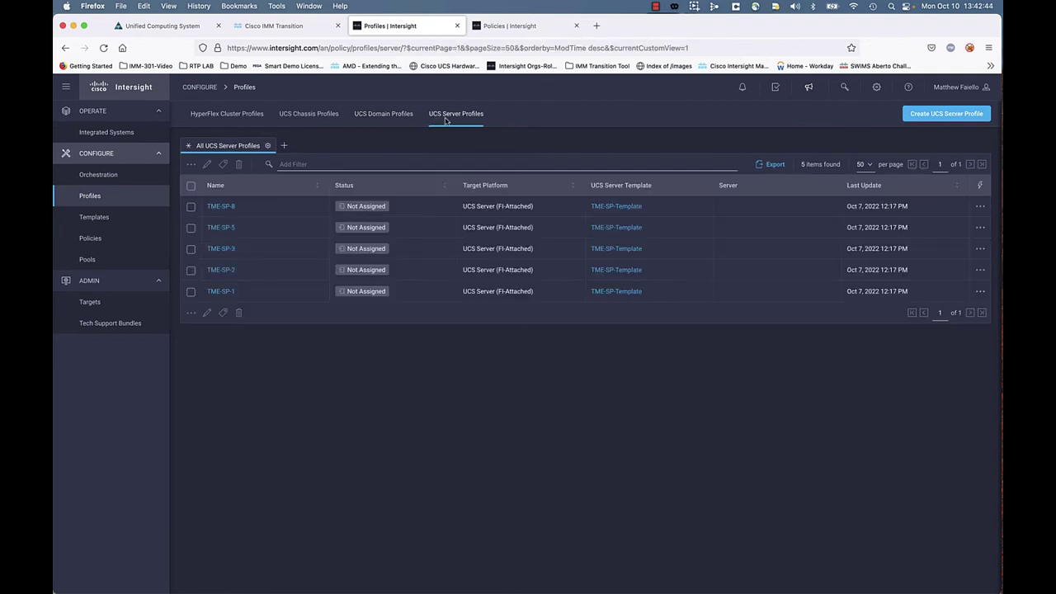
{"action": "left_click", "coordinate": [221, 293]}
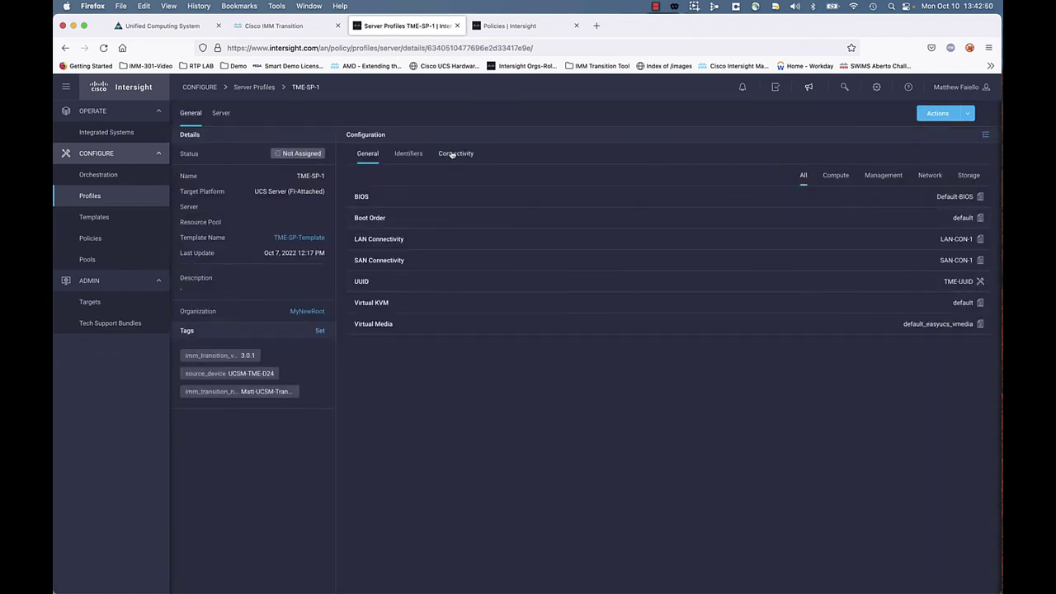
{"action": "left_click", "coordinate": [450, 154]}
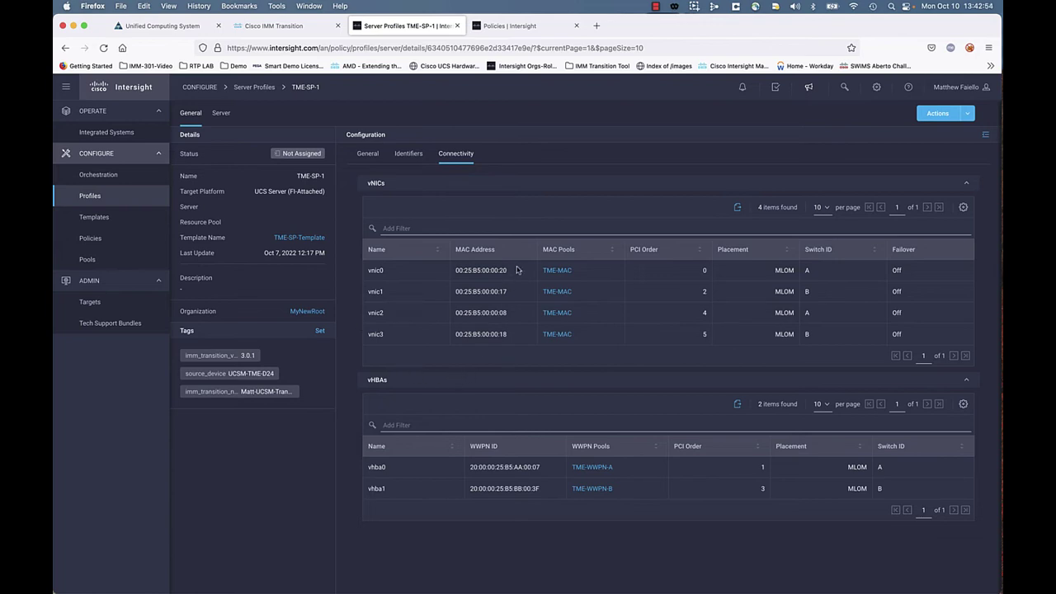
{"action": "left_click_drag", "start_coordinate": [506, 270], "coordinate": [456, 270]}
{"action": "right_click", "coordinate": [468, 271]}
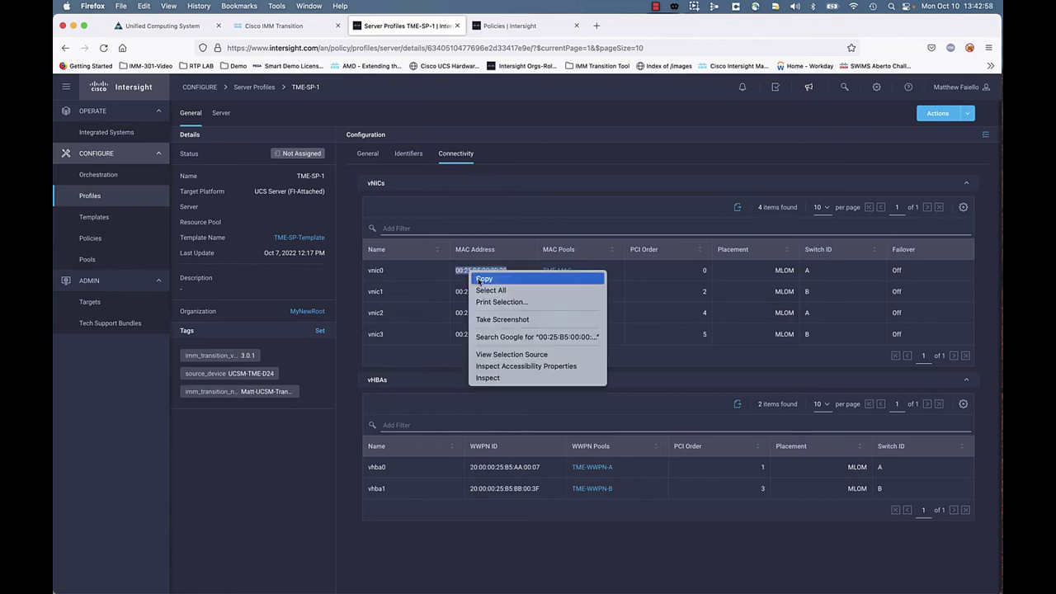
{"action": "left_click", "coordinate": [483, 279]}
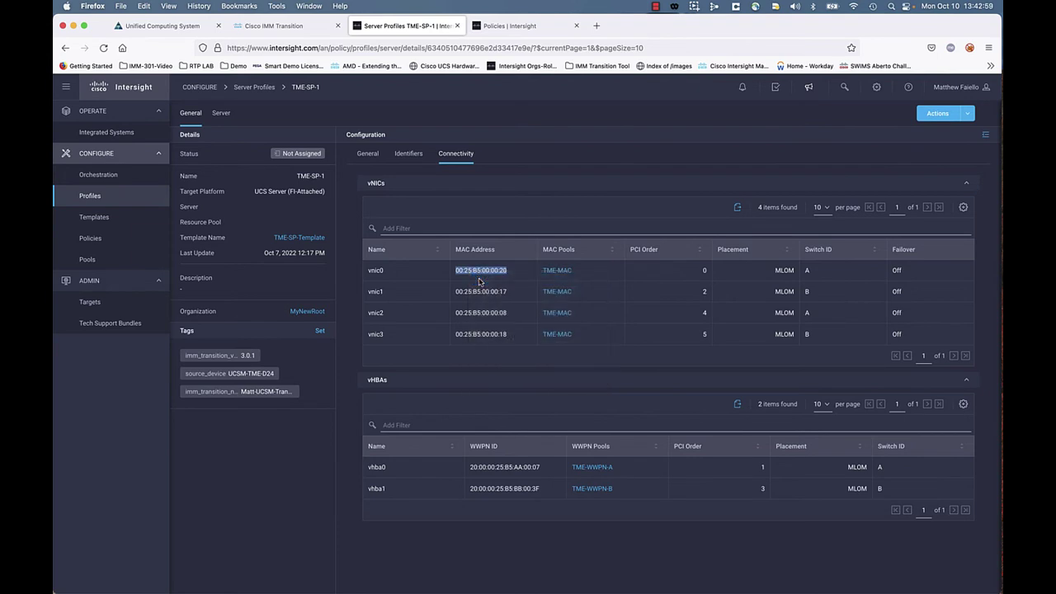
{"action": "left_click", "coordinate": [165, 26]}
{"action": "left_click", "coordinate": [292, 27]}
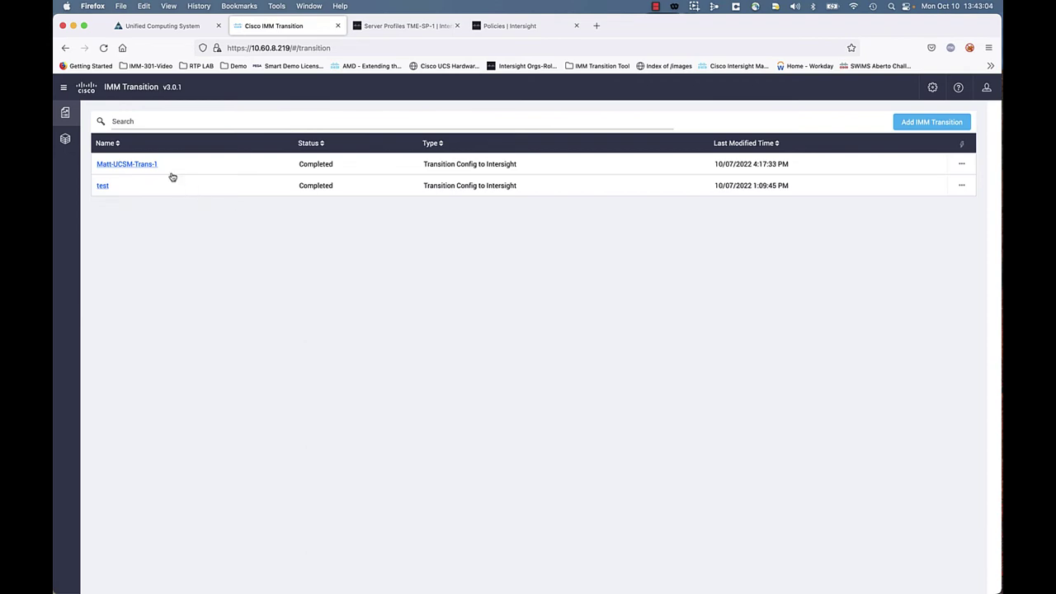
Step: Download the Matt-UCSM-Trans-1 configuration JSON from its Push to Intersight step
{"action": "left_click", "coordinate": [125, 165]}
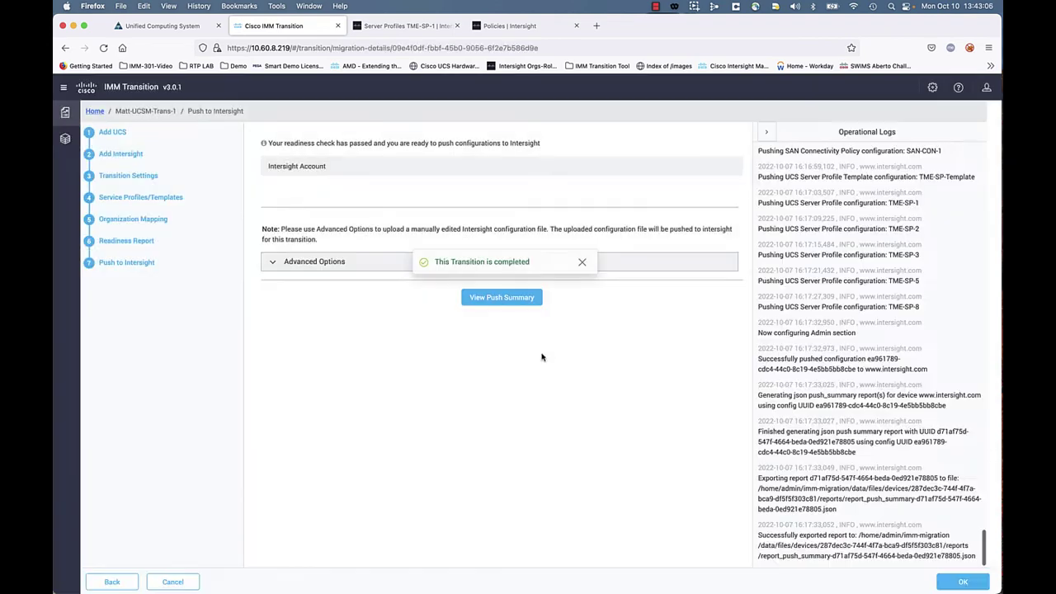
{"action": "left_click", "coordinate": [582, 262]}
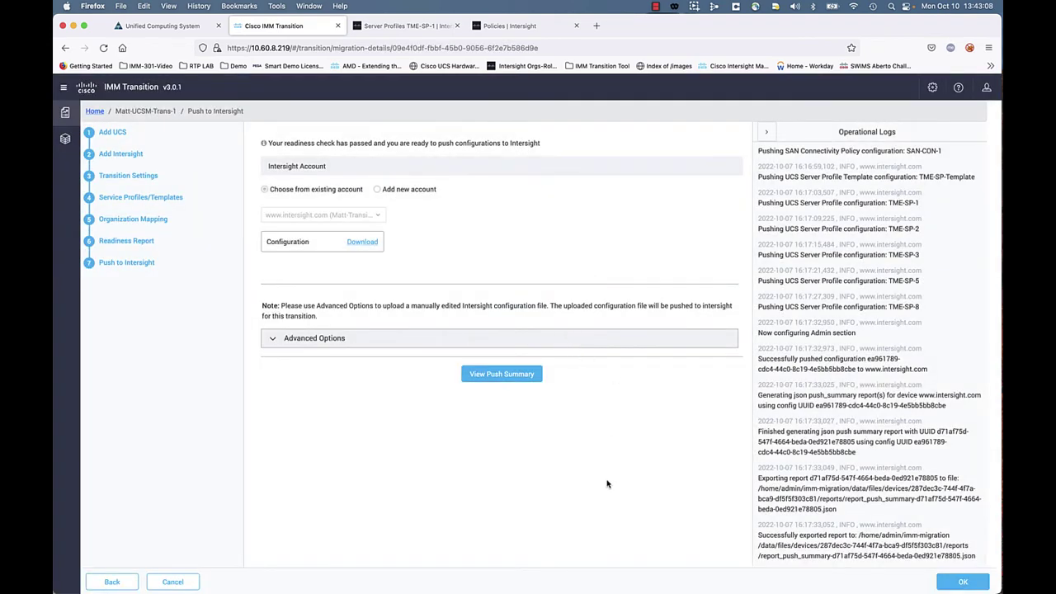
{"action": "left_click", "coordinate": [363, 243]}
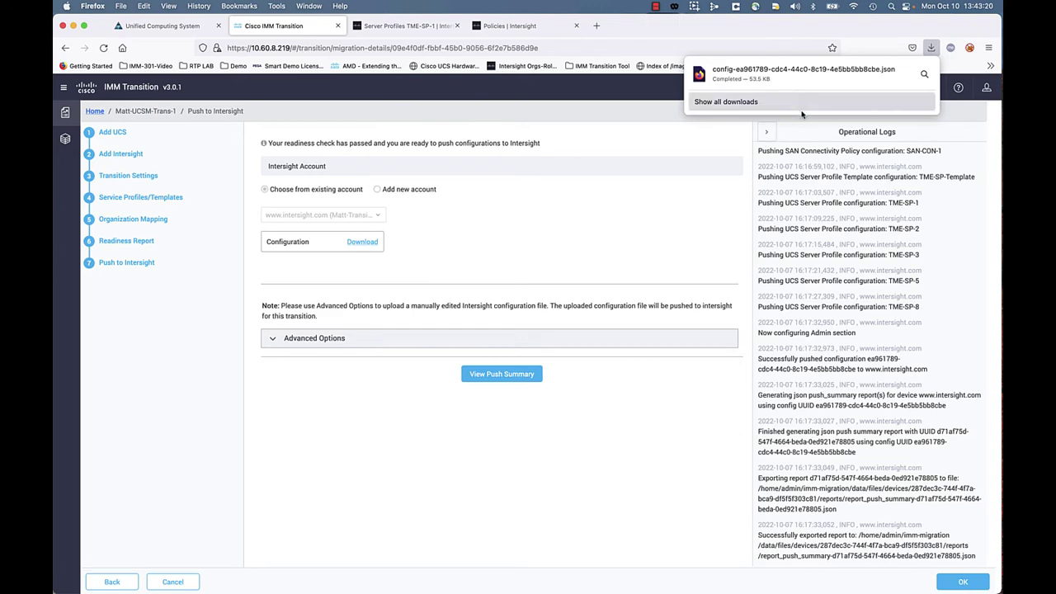
Step: Open the downloaded config JSON in a new tab and filter it for MAC 00:25:B5:00:00:20
{"action": "left_click", "coordinate": [684, 206]}
{"action": "left_click", "coordinate": [596, 26]}
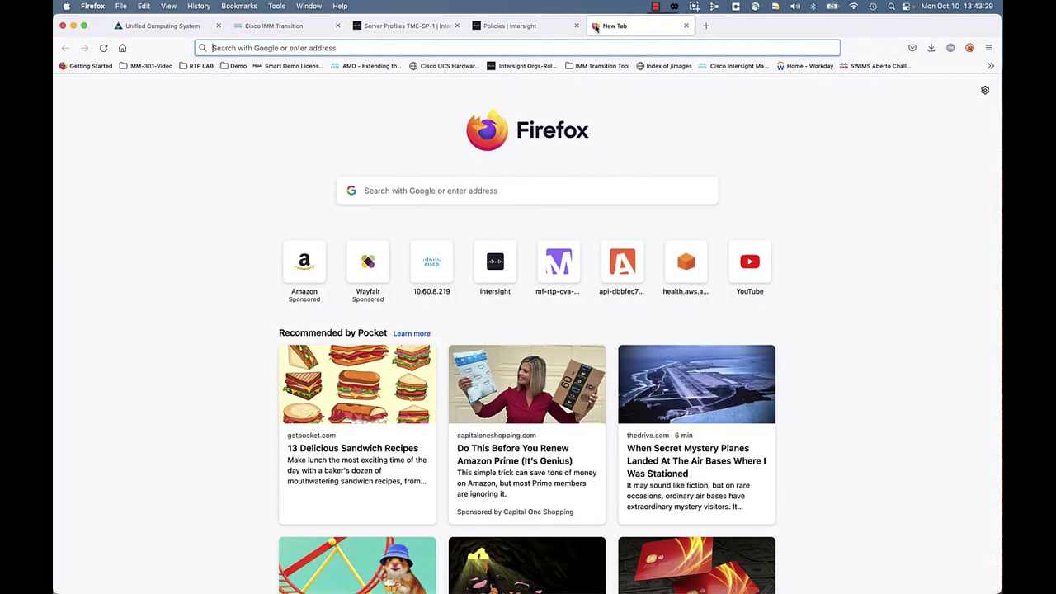
{"action": "right_click", "coordinate": [326, 51]}
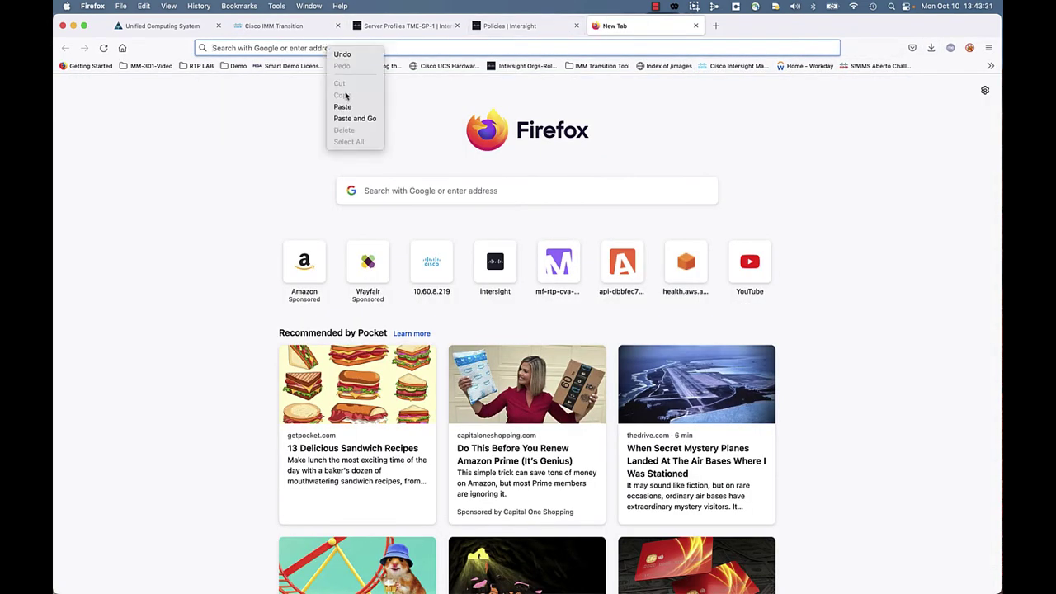
{"action": "left_click", "coordinate": [354, 119]}
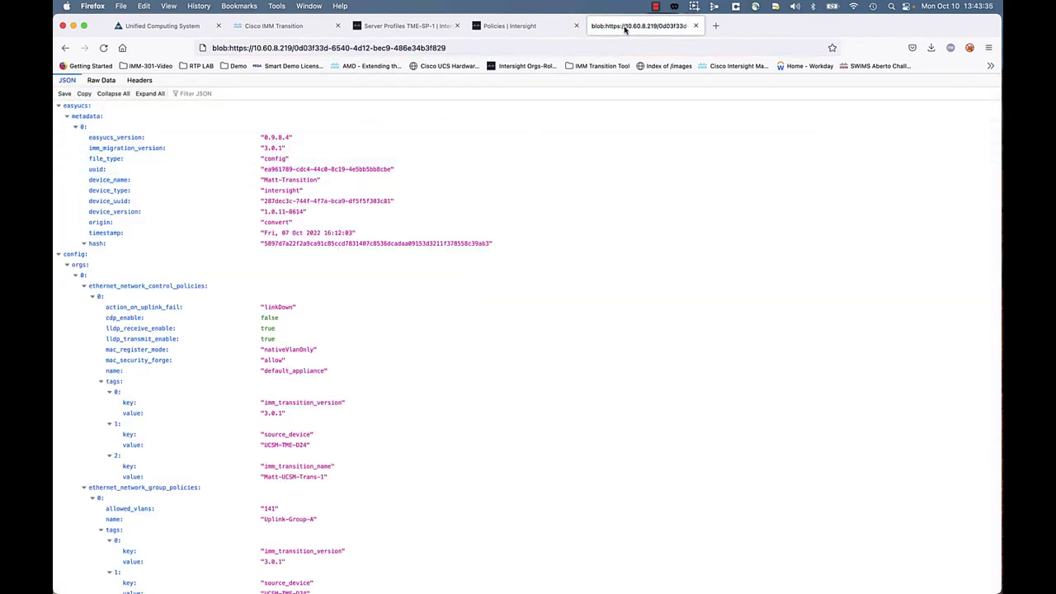
{"action": "left_click_drag", "start_coordinate": [625, 29], "coordinate": [387, 33]}
{"action": "left_click", "coordinate": [190, 93]}
{"action": "right_click", "coordinate": [206, 94]}
{"action": "left_click", "coordinate": [236, 150]}
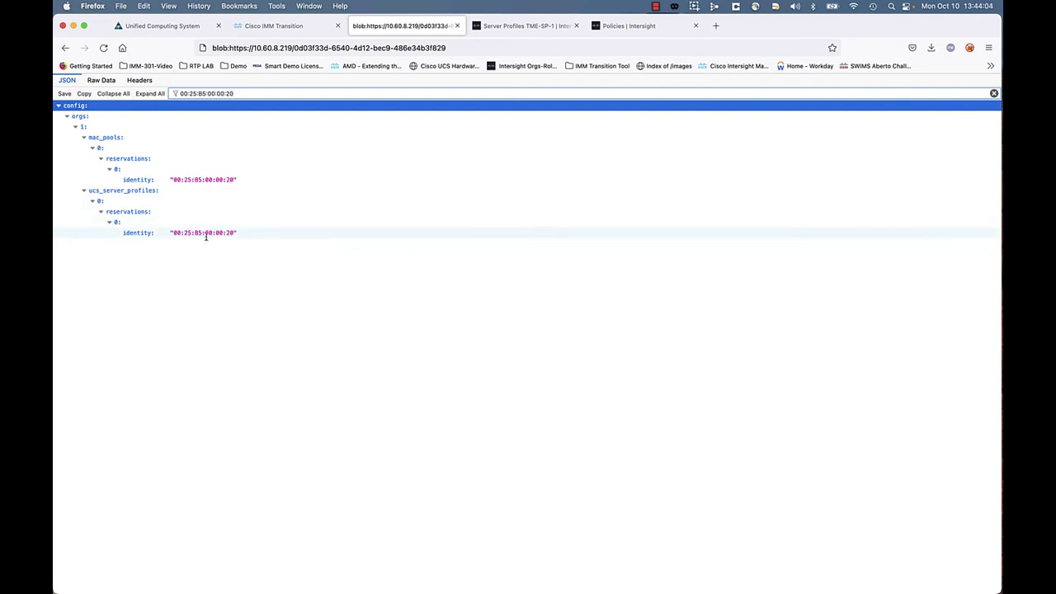
Step: Copy vnic1's MAC from TME-SP-1 and filter the JSON for 00:25:B5:00:00:17
{"action": "left_click", "coordinate": [515, 26]}
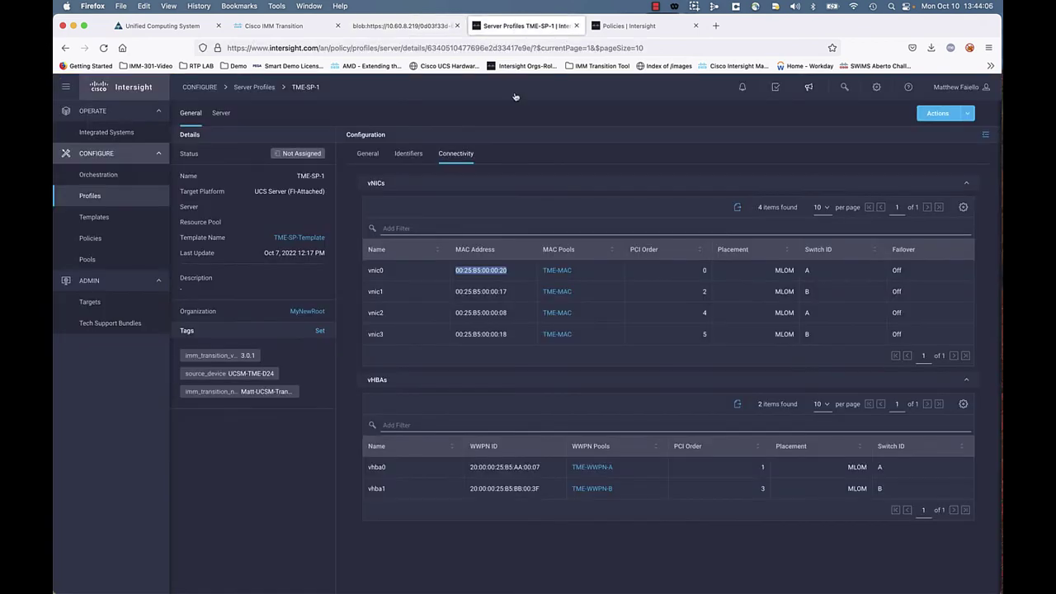
{"action": "left_click_drag", "start_coordinate": [508, 291], "coordinate": [454, 293]}
{"action": "right_click", "coordinate": [466, 296]}
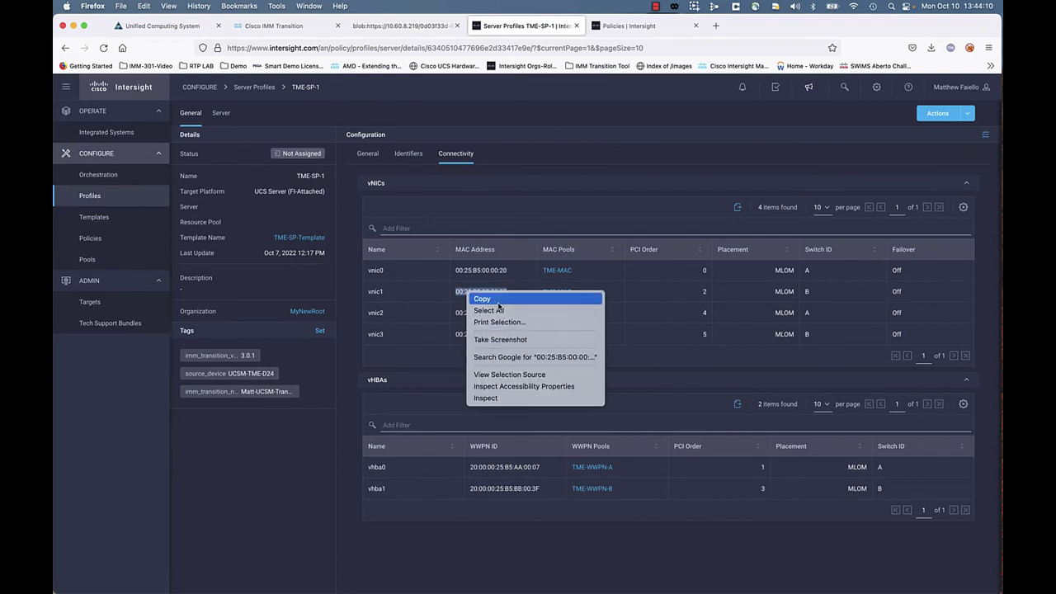
{"action": "left_click", "coordinate": [495, 299]}
{"action": "left_click", "coordinate": [396, 26]}
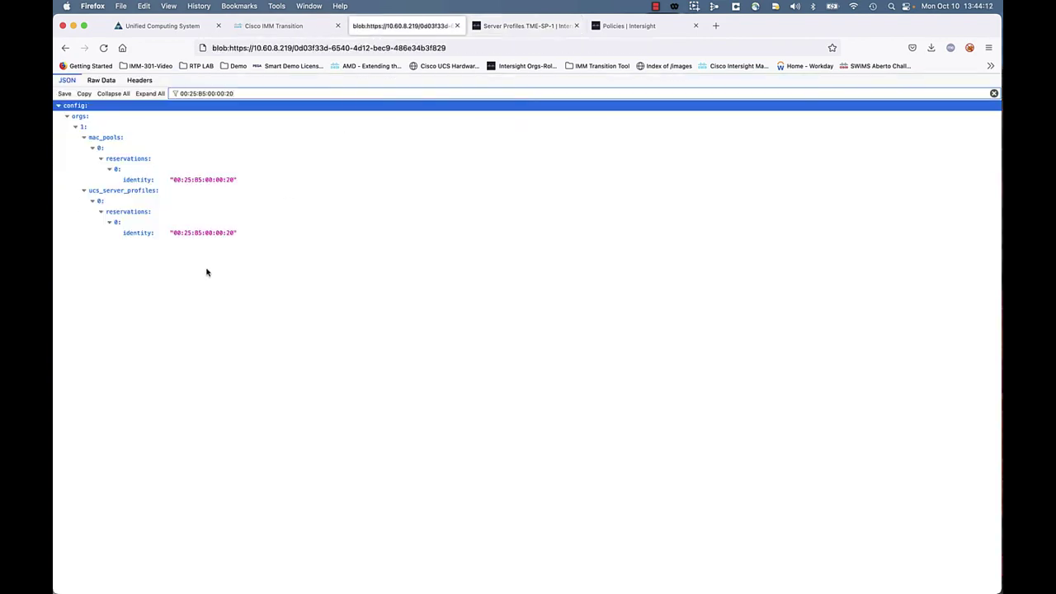
{"action": "triple_click", "coordinate": [246, 93]}
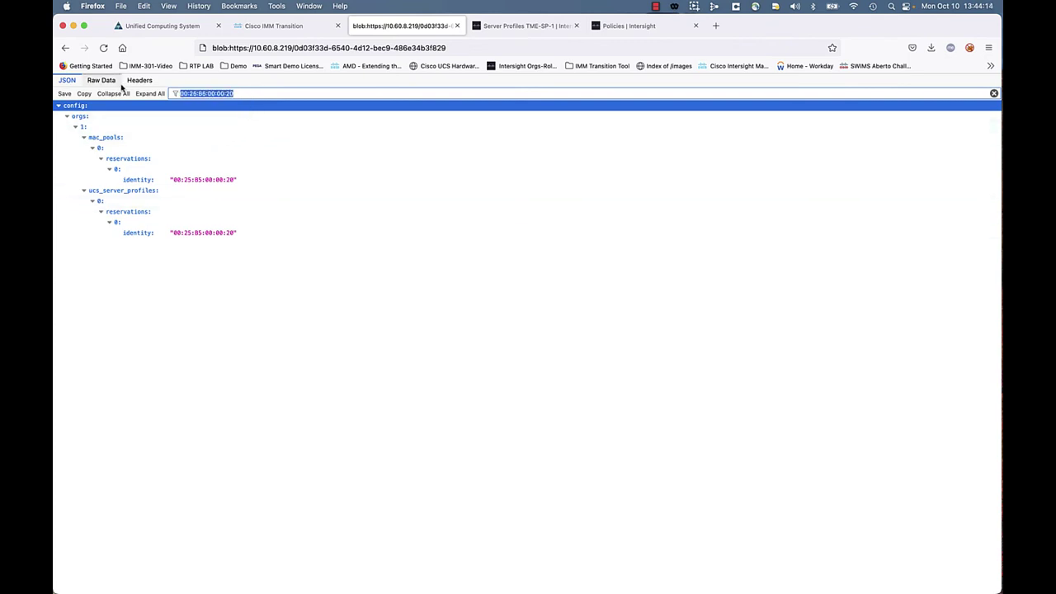
{"action": "key", "text": "super+v"}
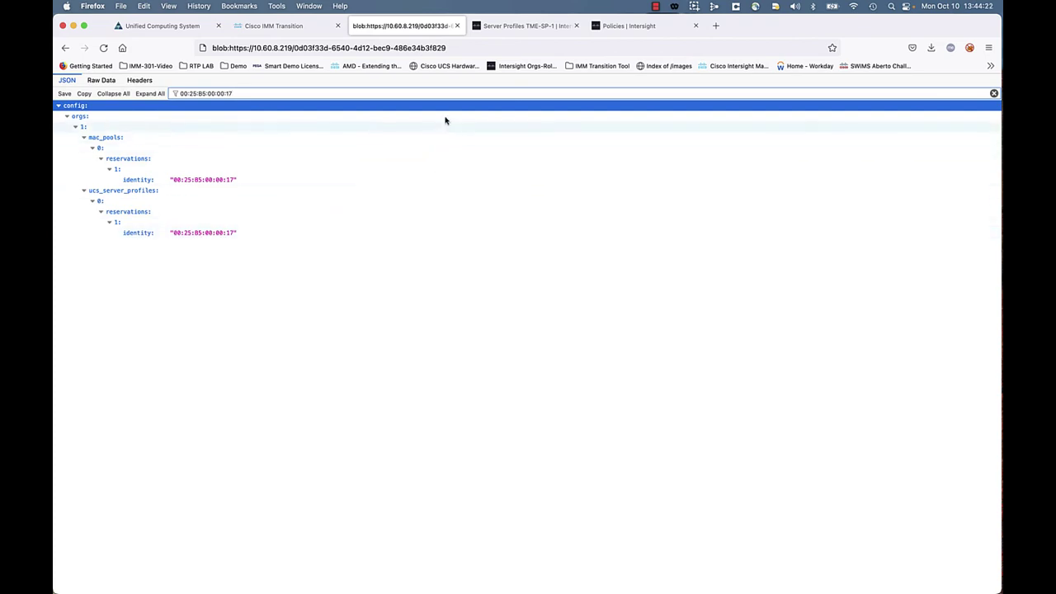
Step: Copy vnic2's MAC 00:25:B5:00:00:08 from TME-SP-1 and filter the JSON for it
{"action": "left_click", "coordinate": [515, 29]}
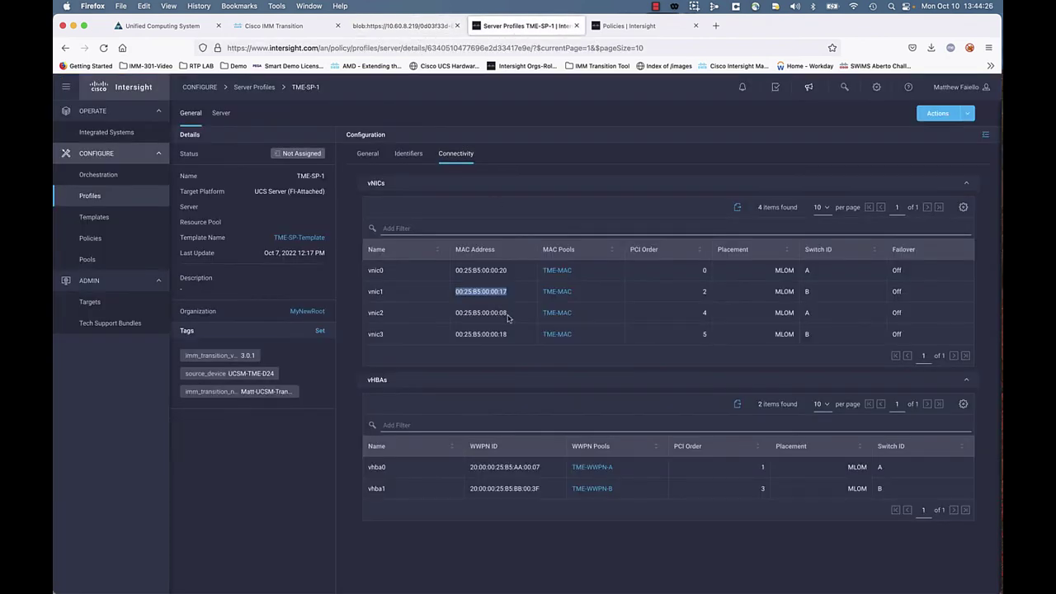
{"action": "left_click_drag", "start_coordinate": [508, 313], "coordinate": [453, 316]}
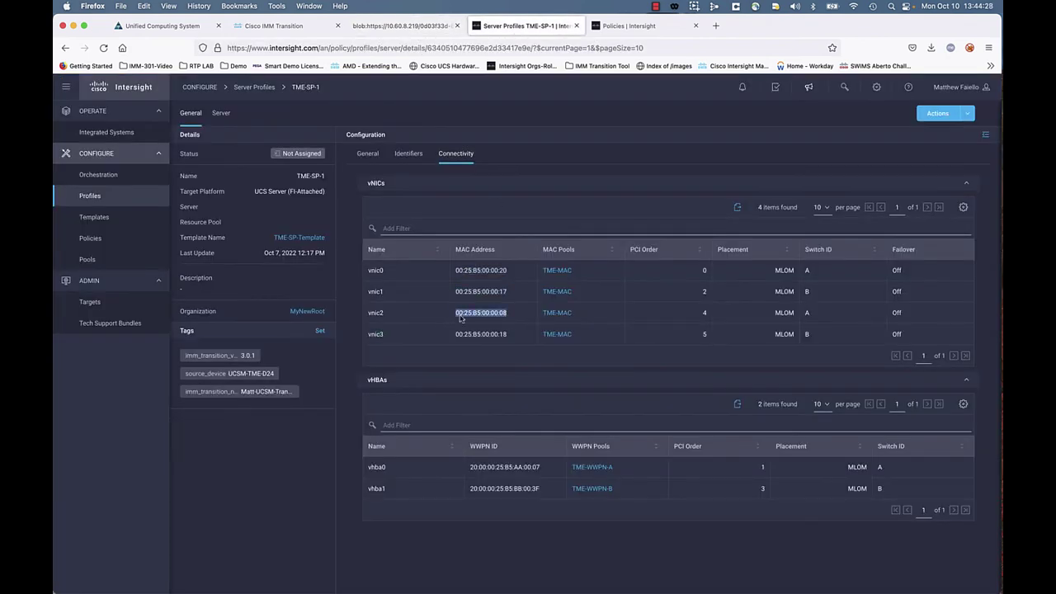
{"action": "right_click", "coordinate": [461, 318]}
{"action": "left_click", "coordinate": [481, 322]}
{"action": "left_click", "coordinate": [394, 28]}
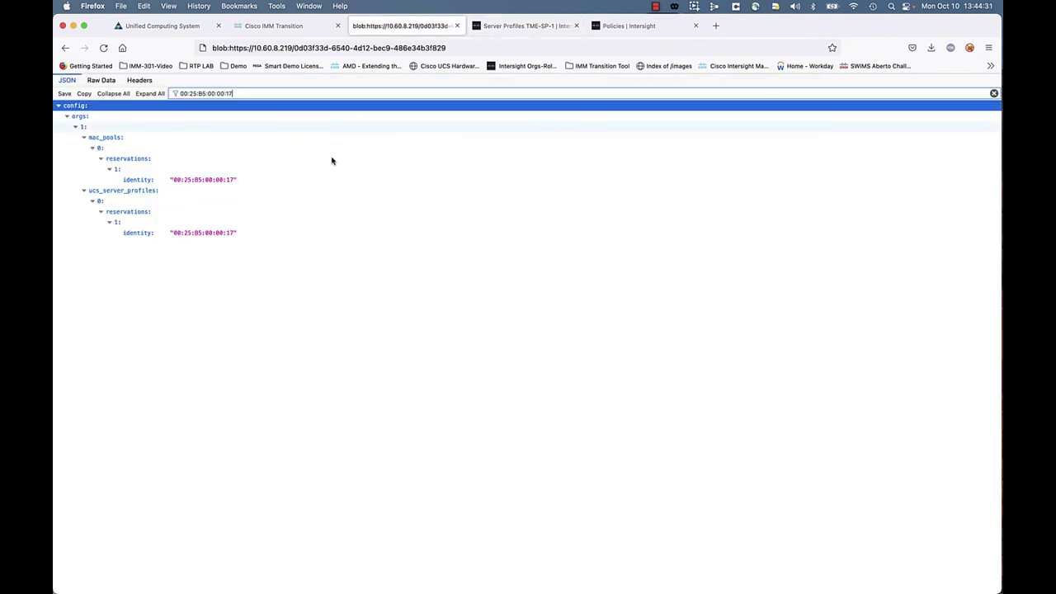
{"action": "triple_click", "coordinate": [250, 94]}
{"action": "key", "text": "super+v"}
{"action": "left_click", "coordinate": [304, 307]}
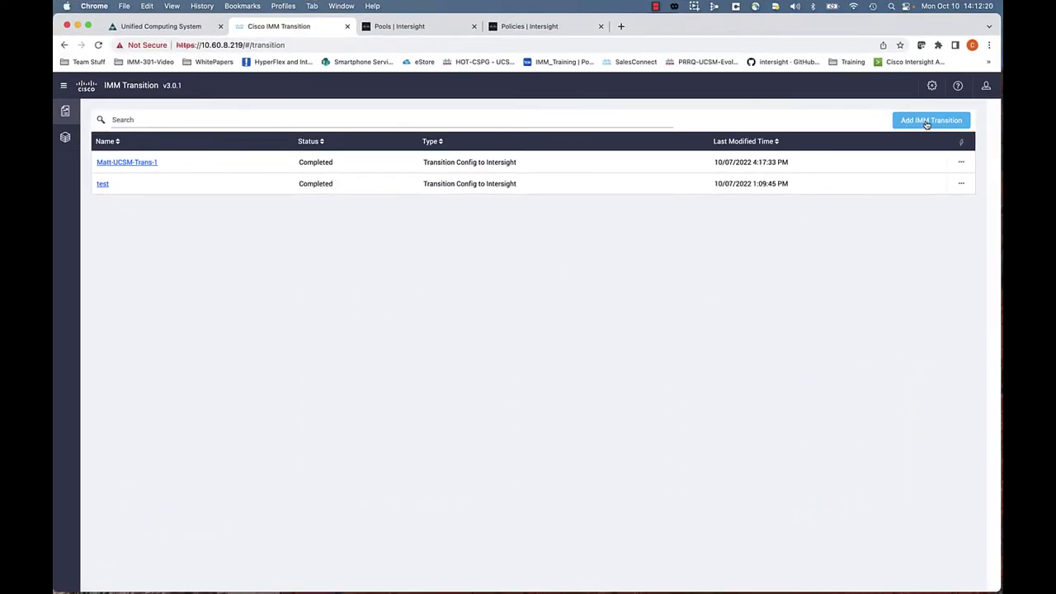
Step: Create a Clone Intersight transition named 'Matt-SaaS-CVA-Clone-1' and continue to its source step
{"action": "left_click", "coordinate": [927, 120]}
{"action": "left_click", "coordinate": [457, 178]}
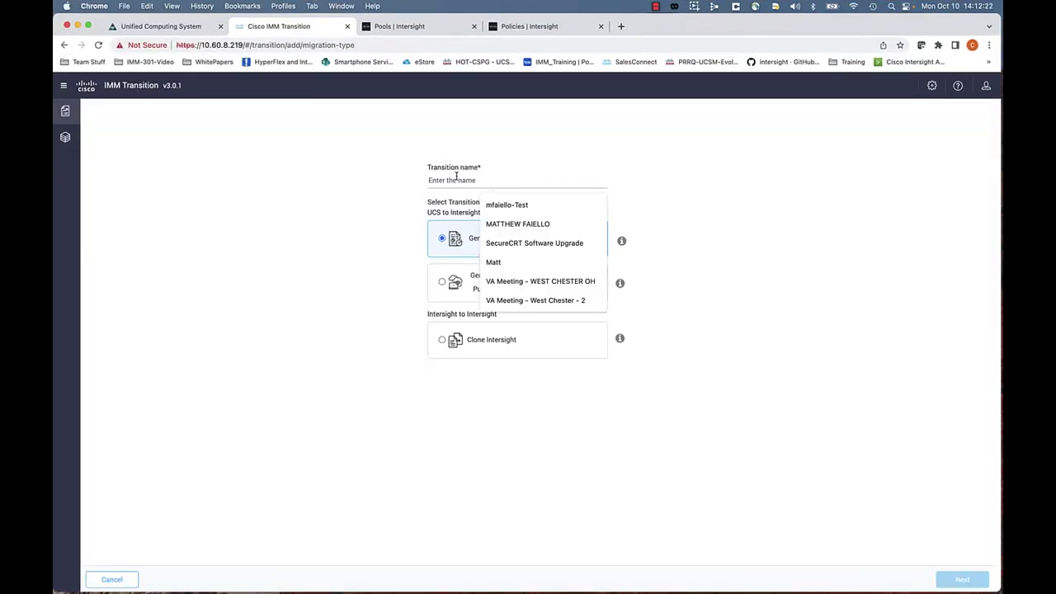
{"action": "type", "text": "Matt-S"}
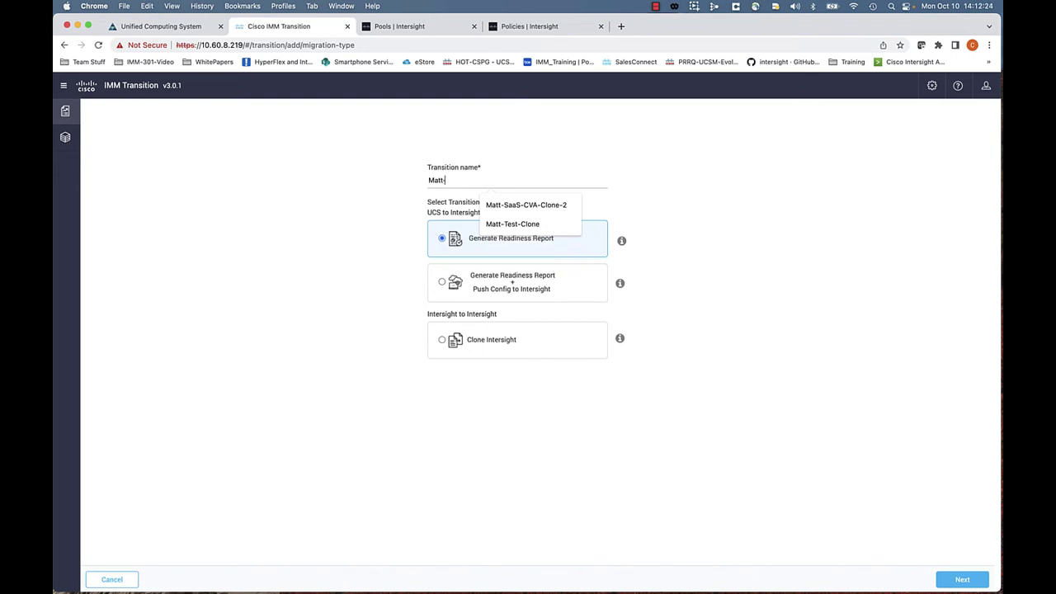
{"action": "type", "text": "aaS-CVA-Clone-1"}
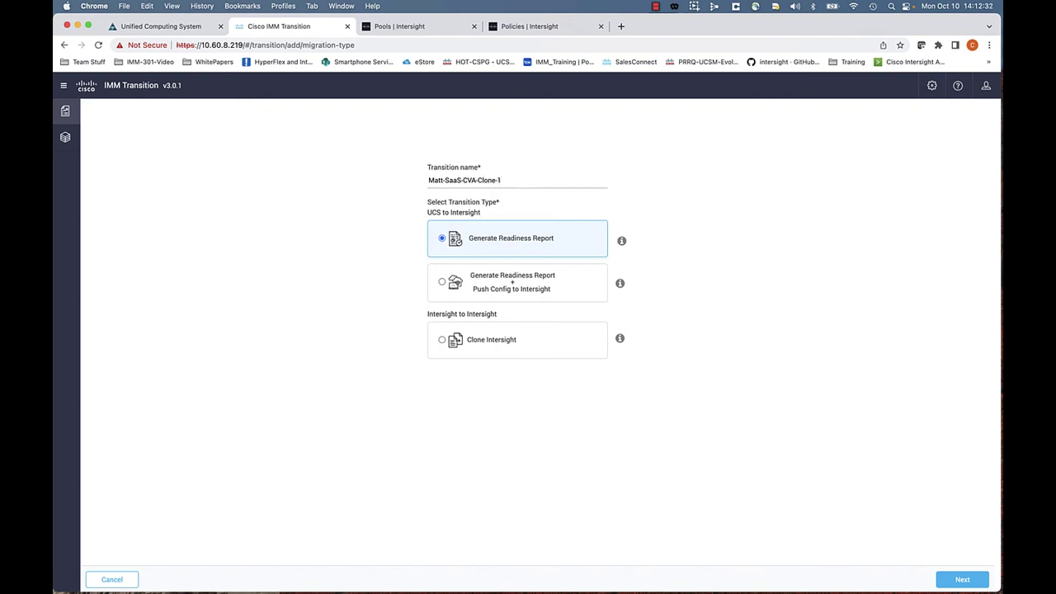
{"action": "left_click", "coordinate": [499, 343]}
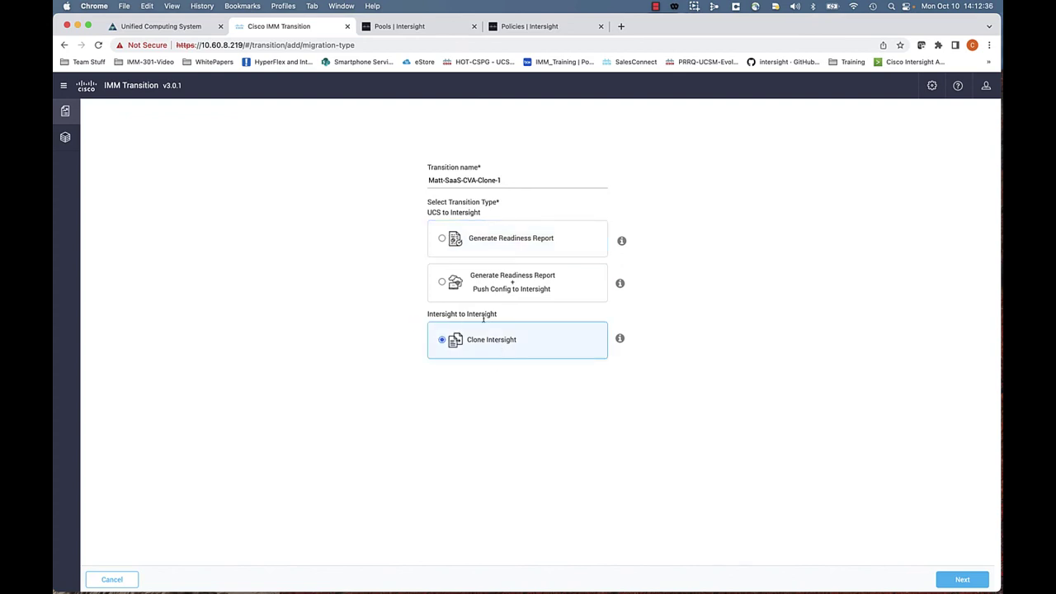
{"action": "mouse_move", "coordinate": [618, 340]}
{"action": "left_click", "coordinate": [957, 579]}
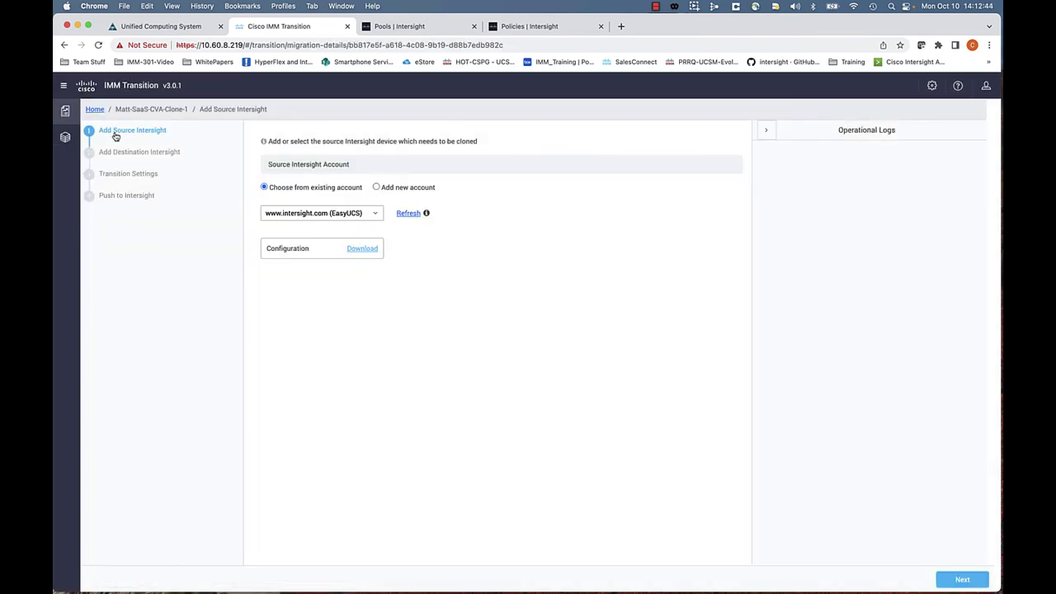
{"action": "left_click", "coordinate": [311, 216]}
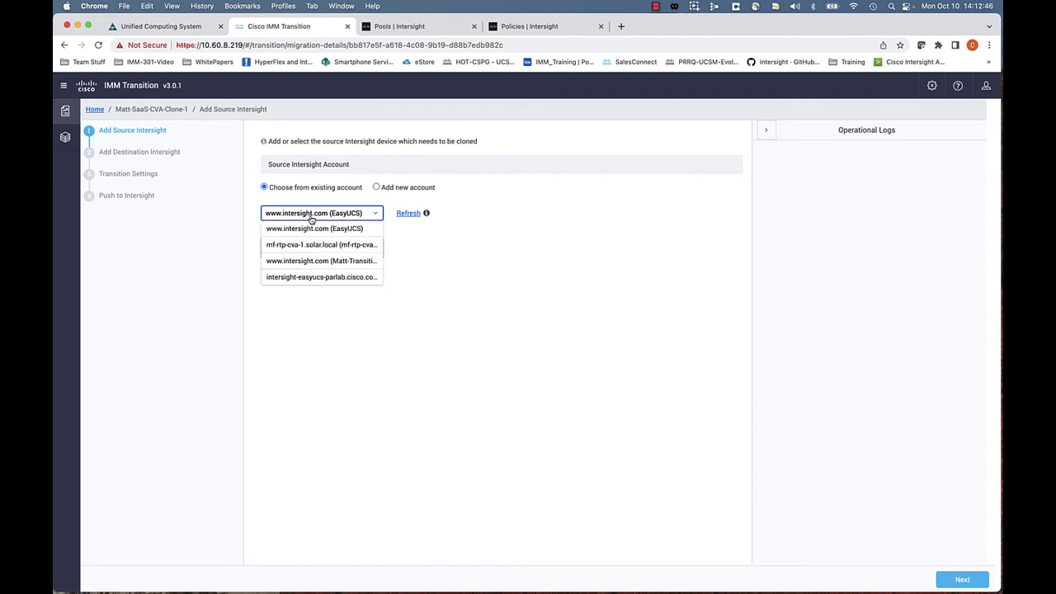
{"action": "left_click", "coordinate": [321, 261]}
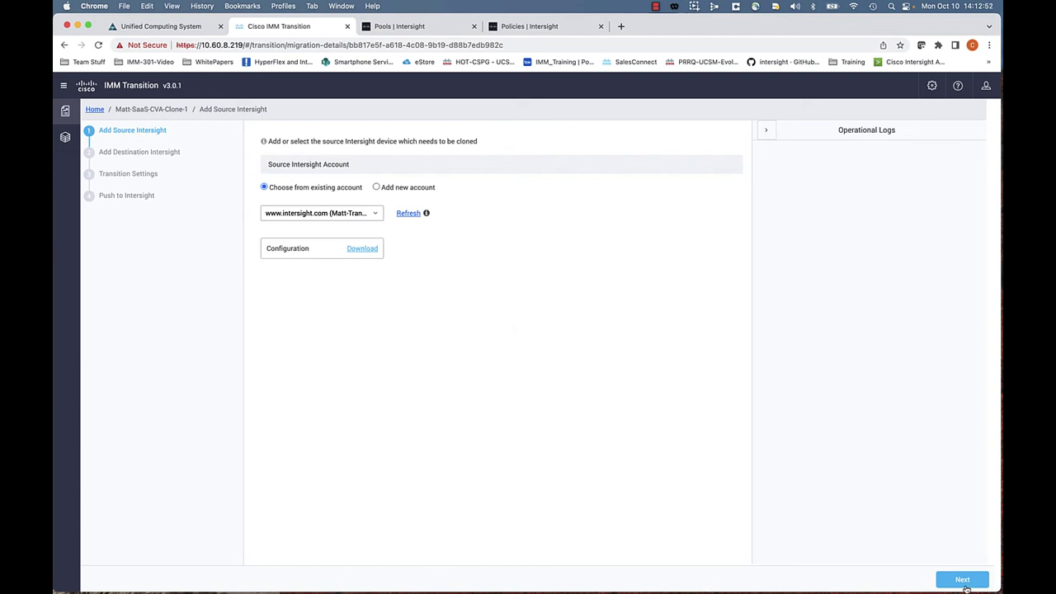
{"action": "left_click", "coordinate": [963, 582]}
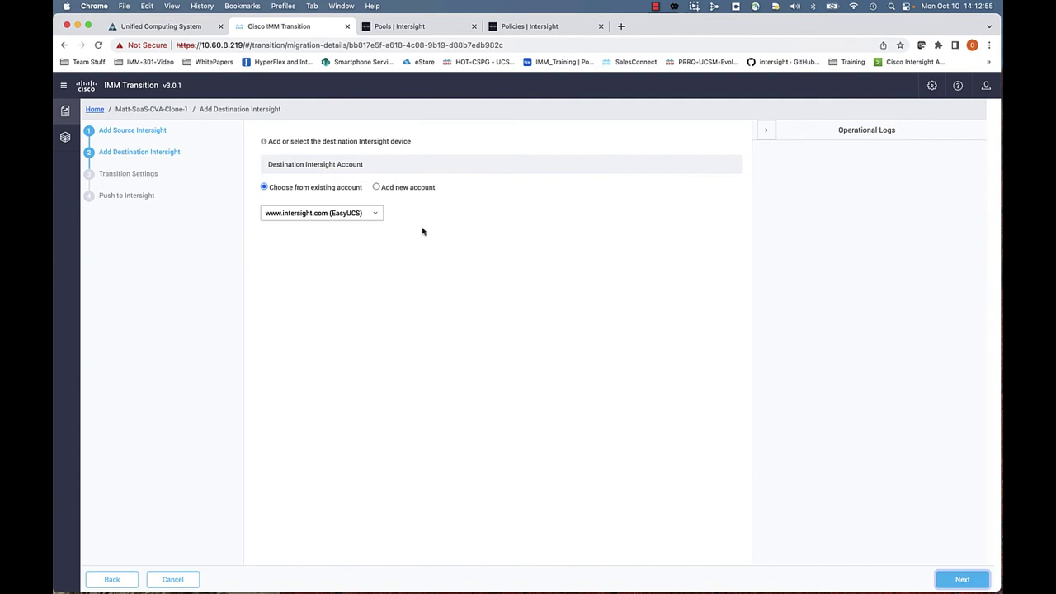
{"action": "left_click", "coordinate": [349, 213]}
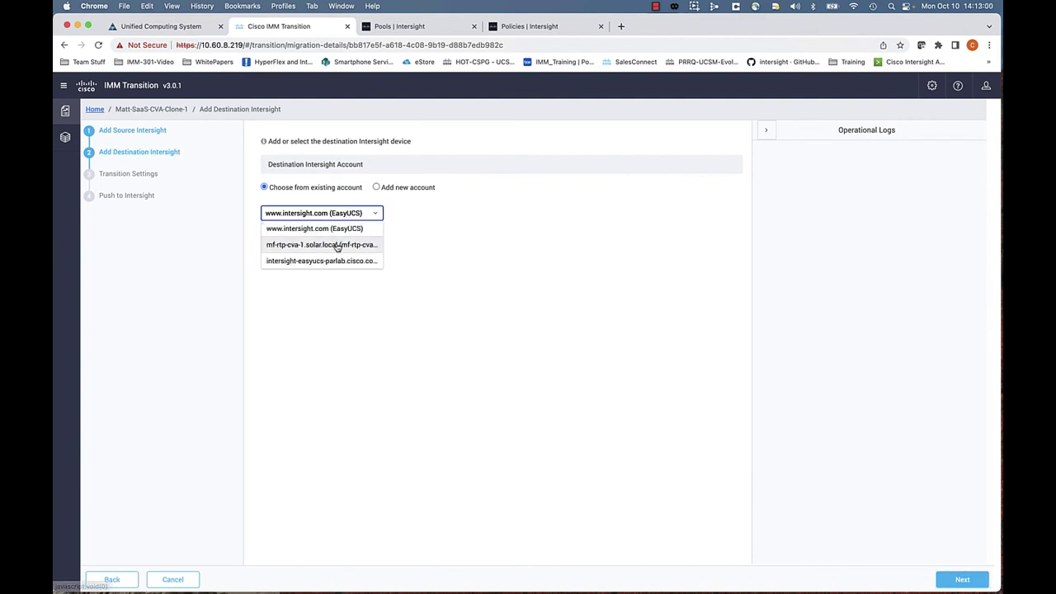
{"action": "left_click", "coordinate": [336, 246]}
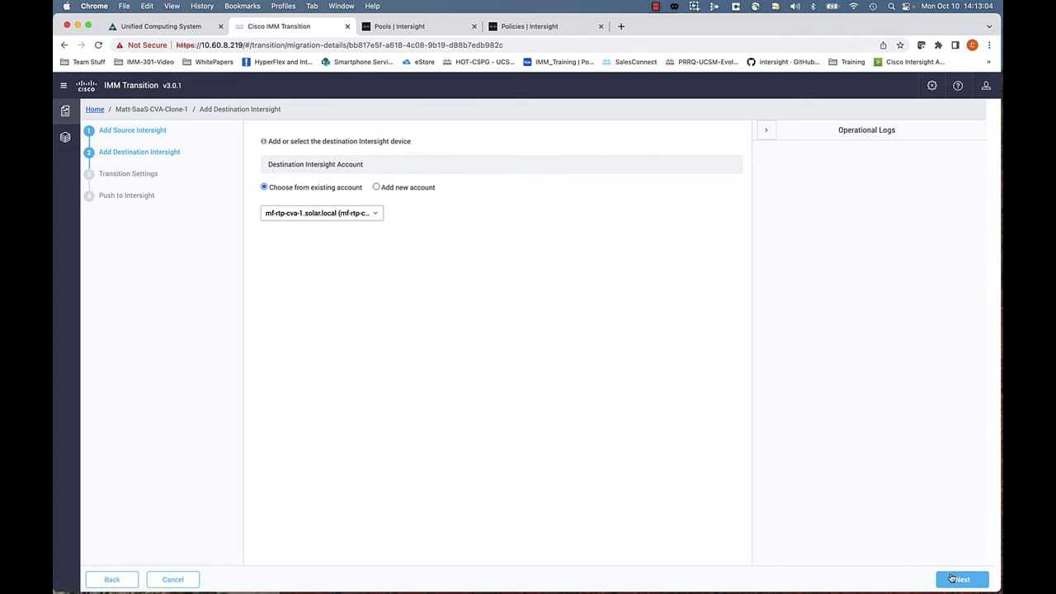
{"action": "left_click", "coordinate": [955, 580]}
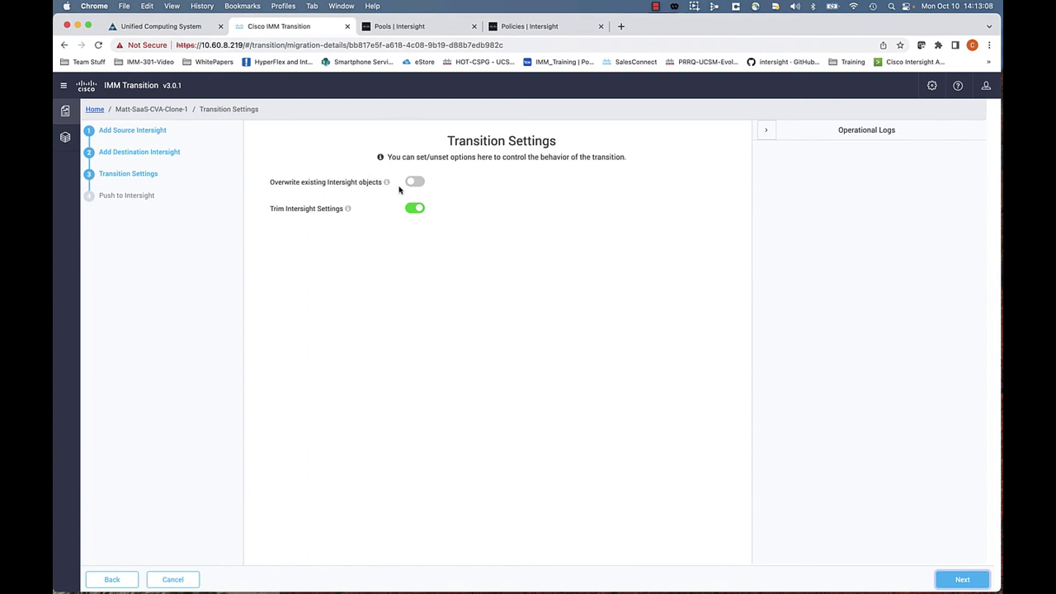
Step: Keep the default transition settings and push the configuration to mf-rtp-cva-1.solar.local, confirming success
{"action": "mouse_move", "coordinate": [388, 188]}
{"action": "mouse_move", "coordinate": [349, 209]}
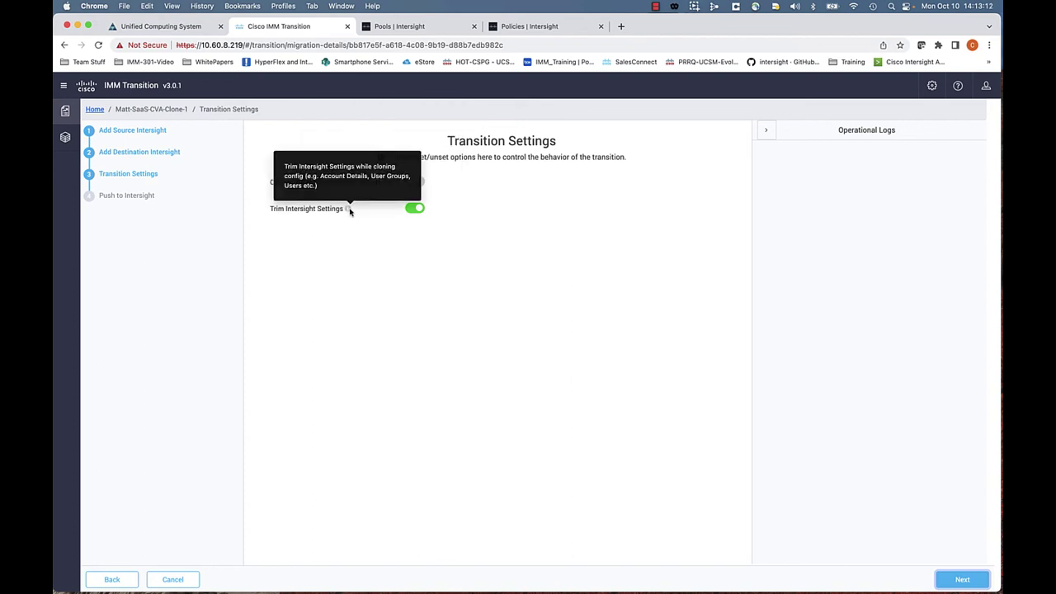
{"action": "left_click", "coordinate": [961, 581]}
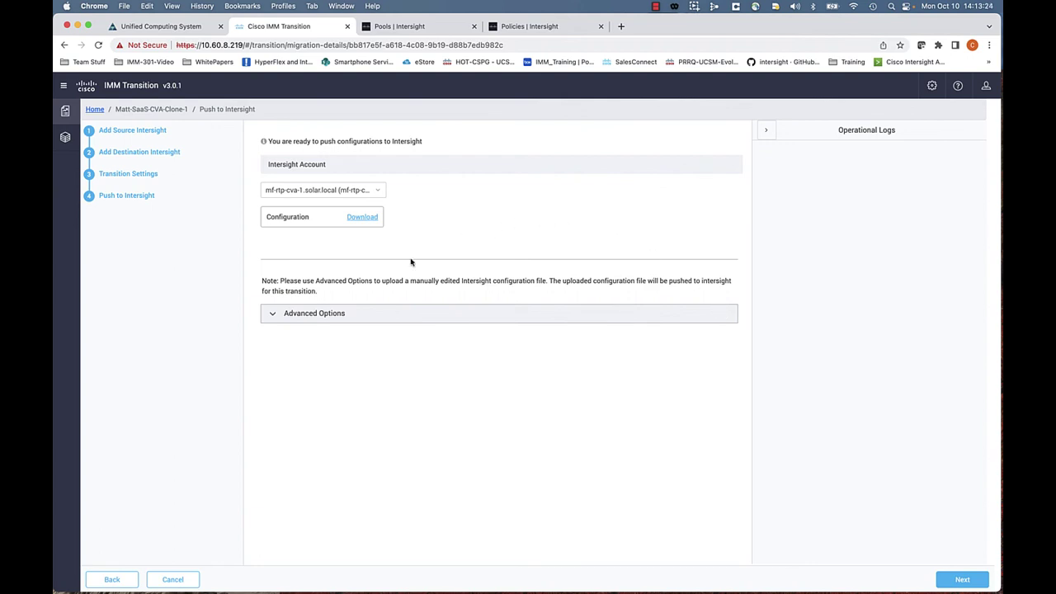
{"action": "left_click", "coordinate": [319, 314]}
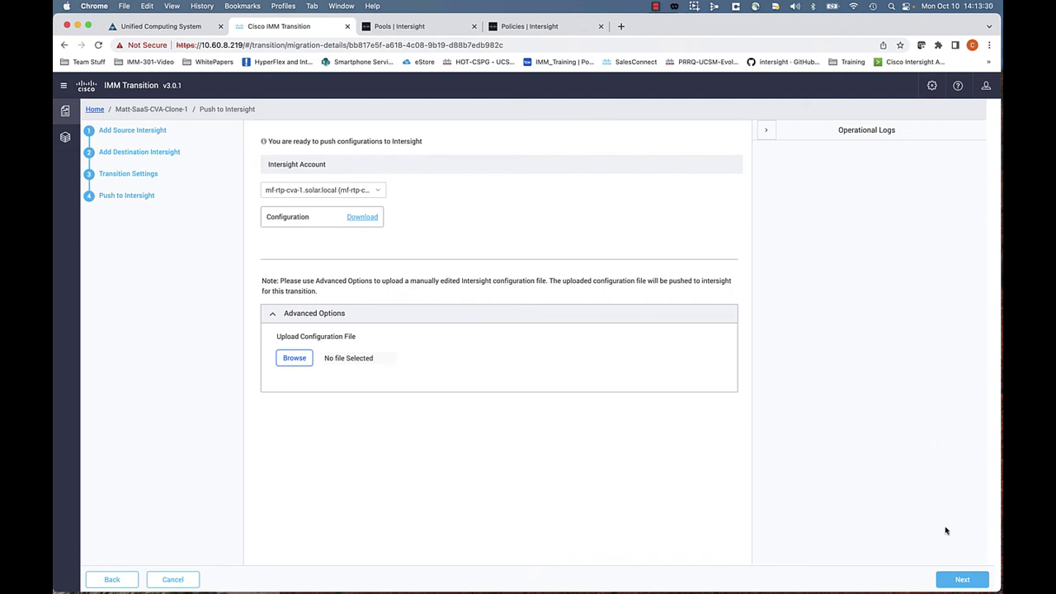
{"action": "left_click", "coordinate": [961, 580]}
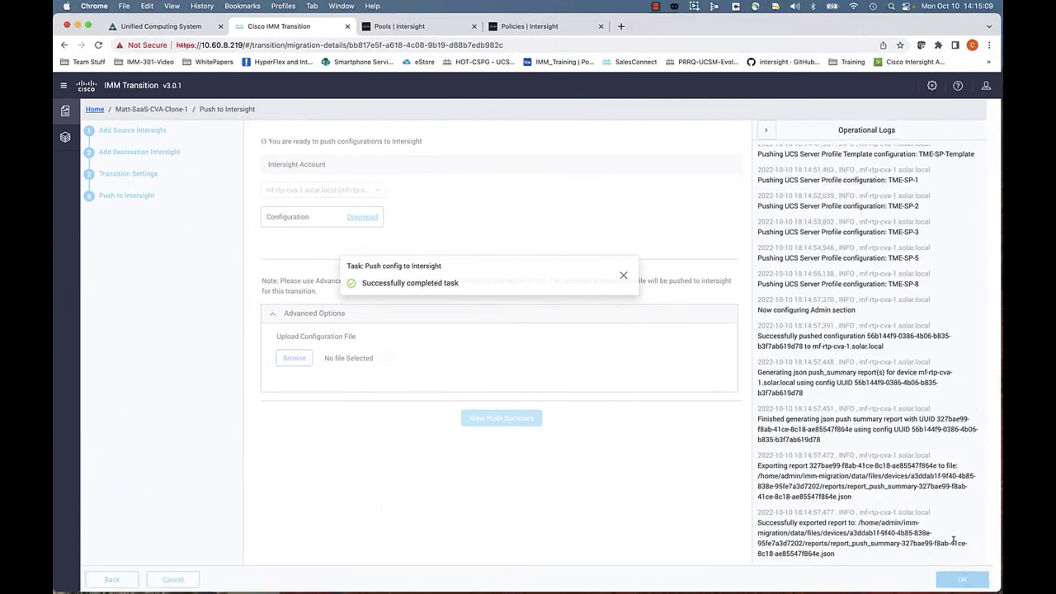
{"action": "left_click", "coordinate": [623, 275]}
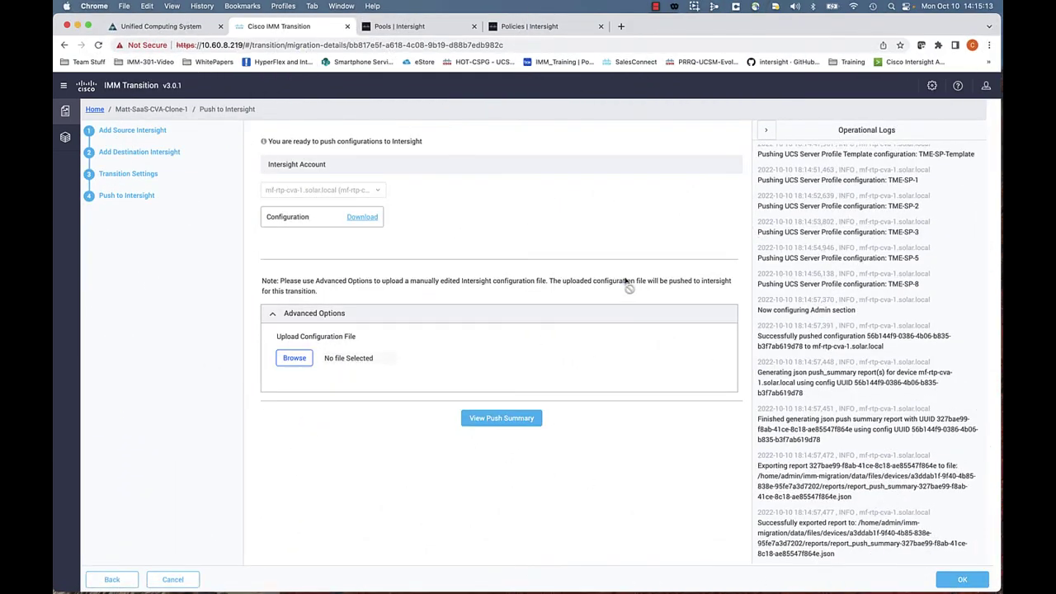
{"action": "left_click", "coordinate": [962, 579]}
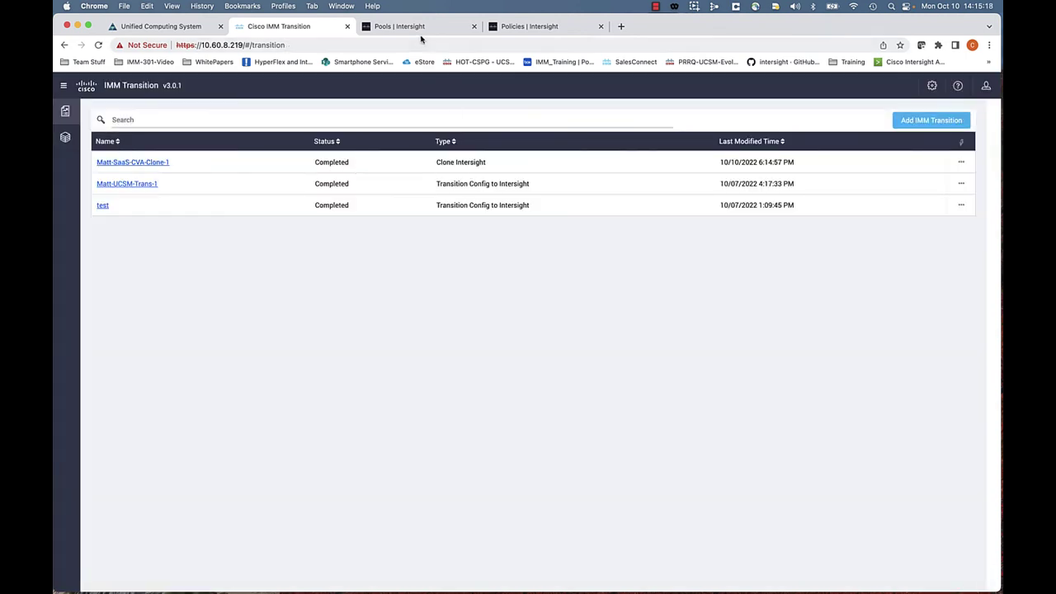
Step: Review the CVA's cloned pools, 36 policies, TME-SP-Template and server profiles TME-SP-1, 2, 3, 5, 8
{"action": "left_click", "coordinate": [517, 30]}
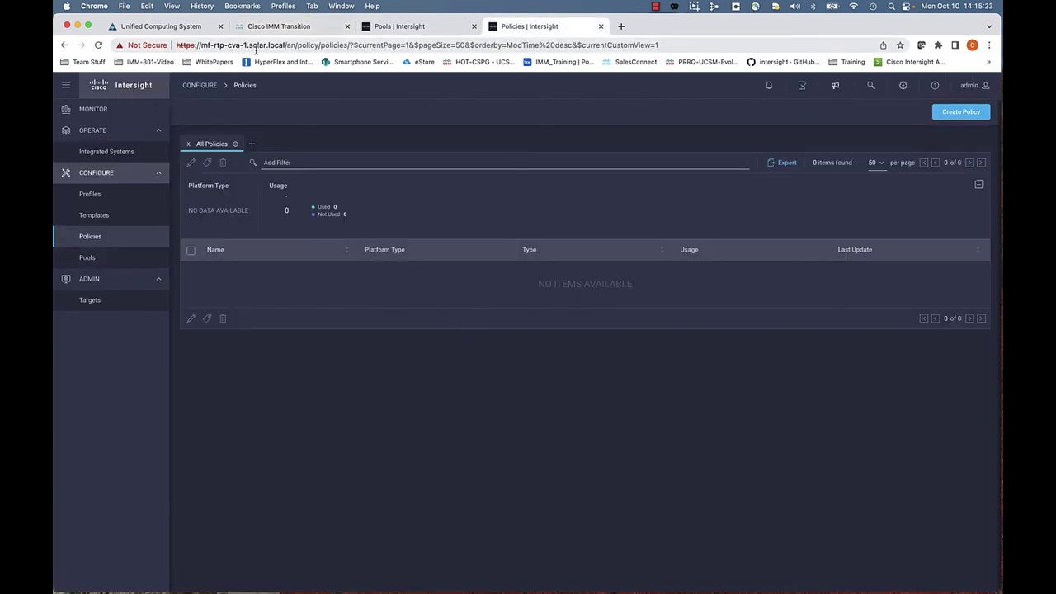
{"action": "left_click", "coordinate": [88, 258]}
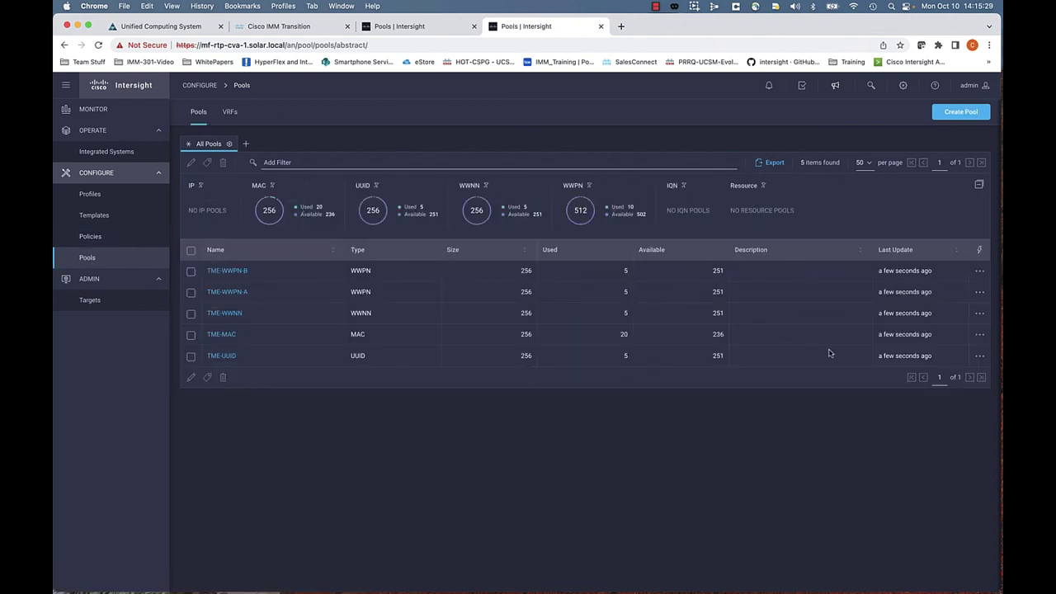
{"action": "left_click", "coordinate": [88, 236]}
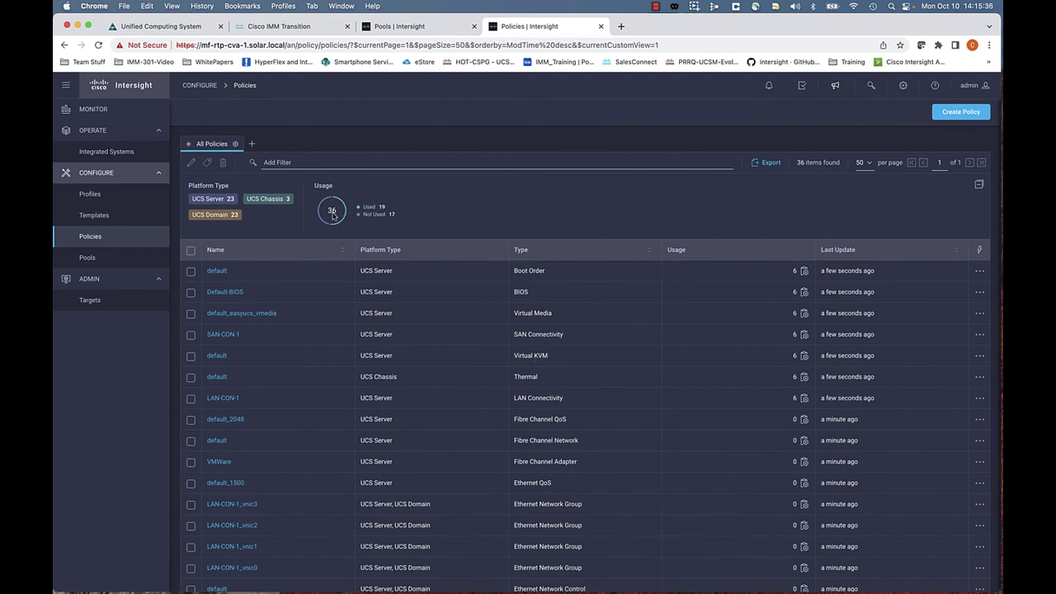
{"action": "left_click", "coordinate": [96, 217]}
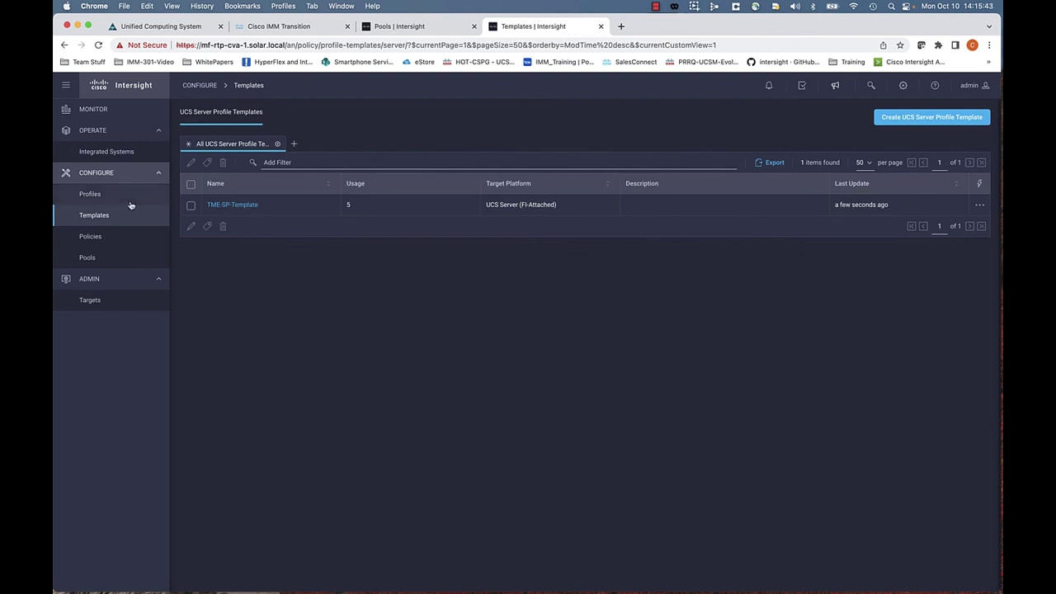
{"action": "left_click", "coordinate": [90, 195]}
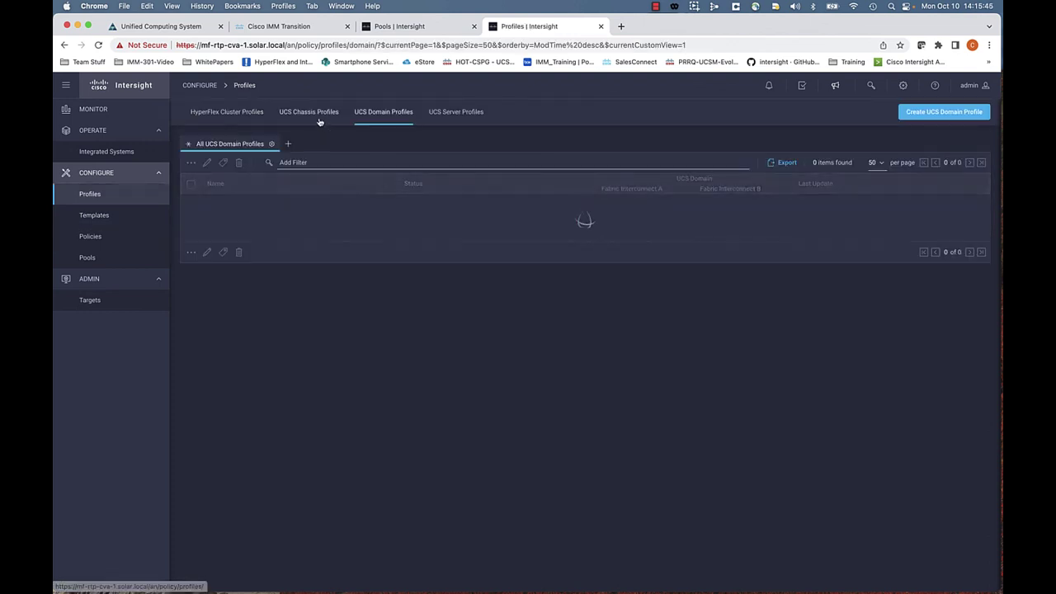
{"action": "left_click", "coordinate": [452, 117]}
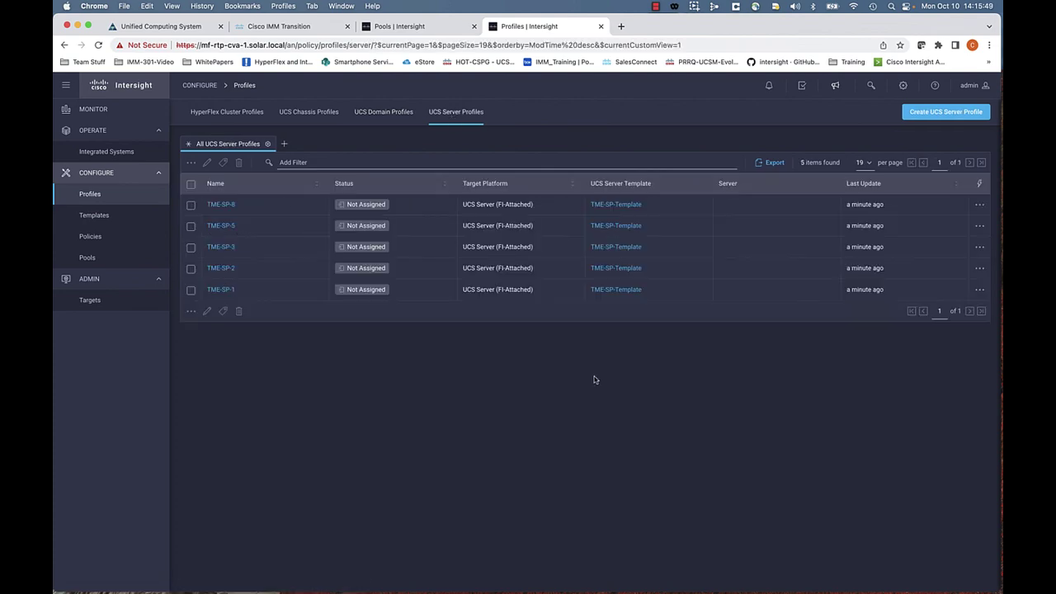